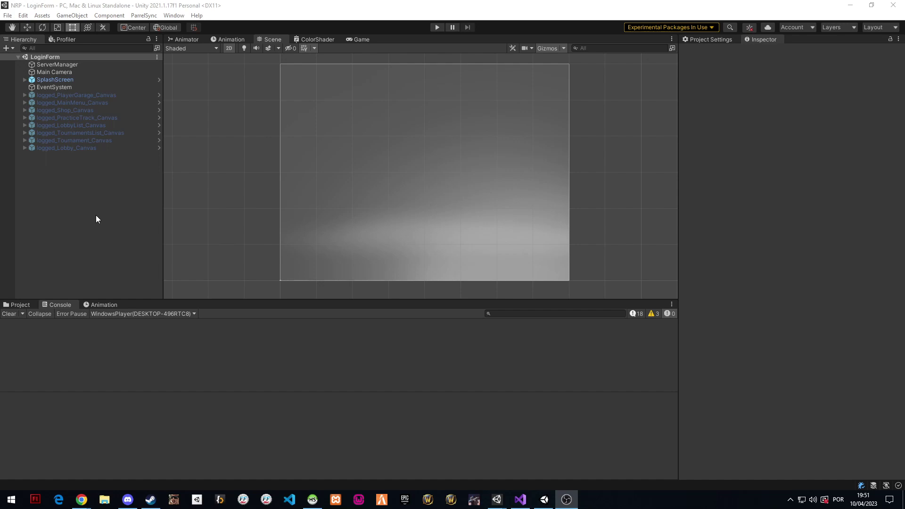
# Clear all logged messages from the console
pyautogui.click(21, 314)
pyautogui.click(7, 316)
pyautogui.click(10, 314)
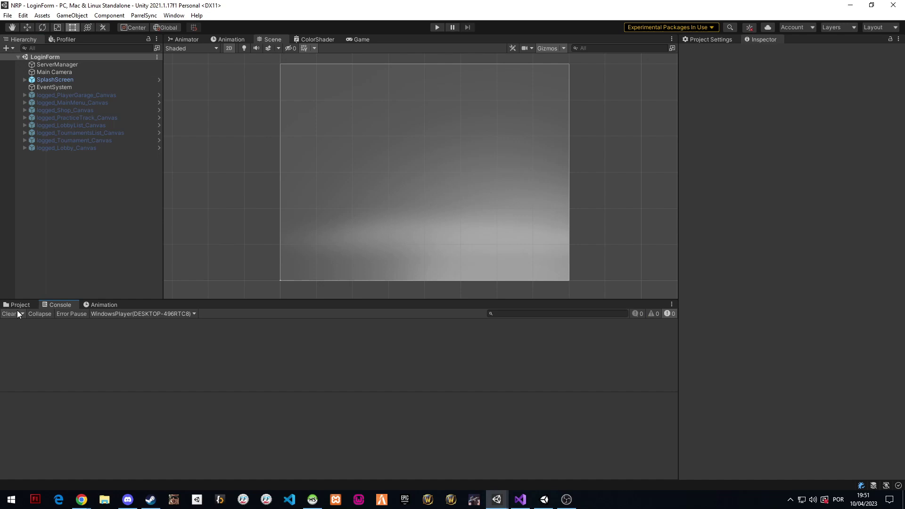
# Open the logged_TournamentsList_Canvas prefab and examine its tournament banner, texts and background layout
pyautogui.click(120, 126)
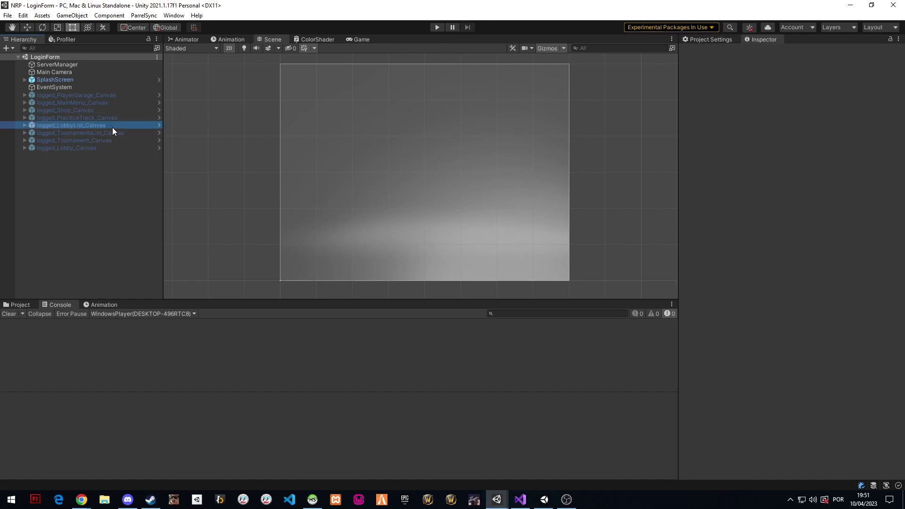
pyautogui.click(108, 167)
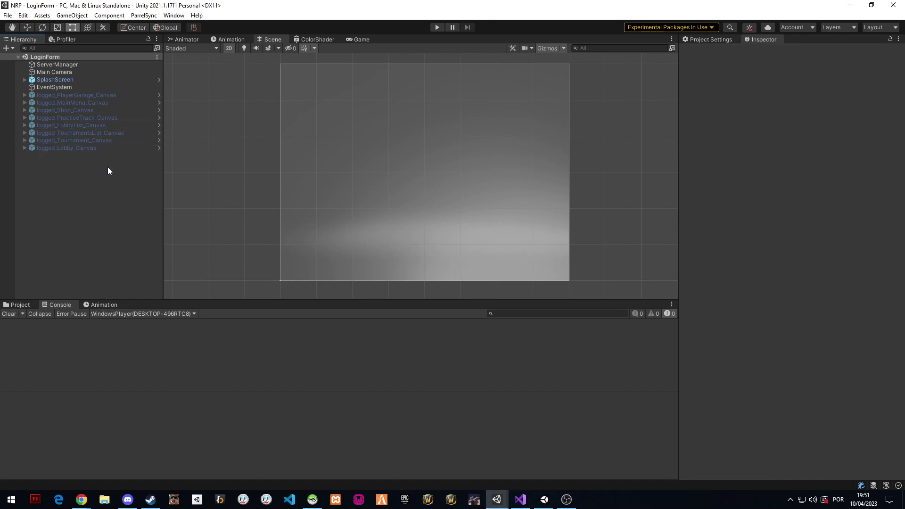
pyautogui.click(111, 125)
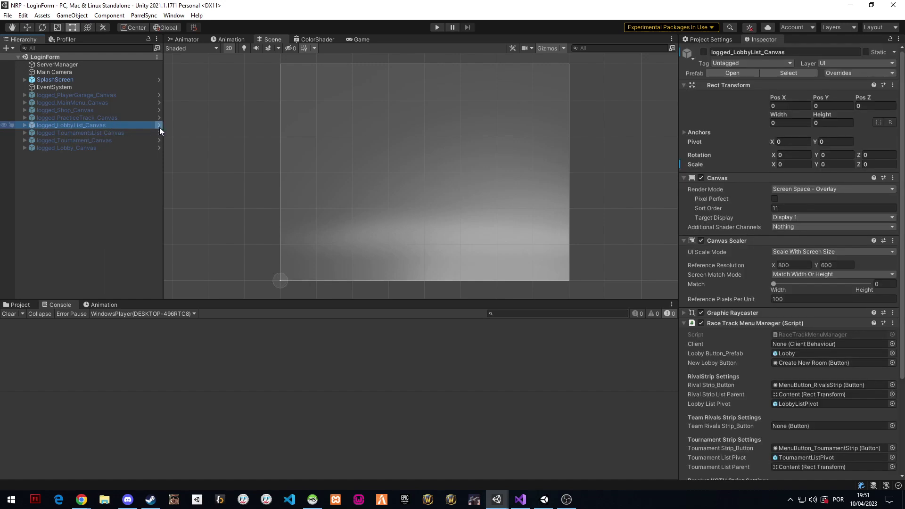
pyautogui.click(103, 133)
pyautogui.click(158, 133)
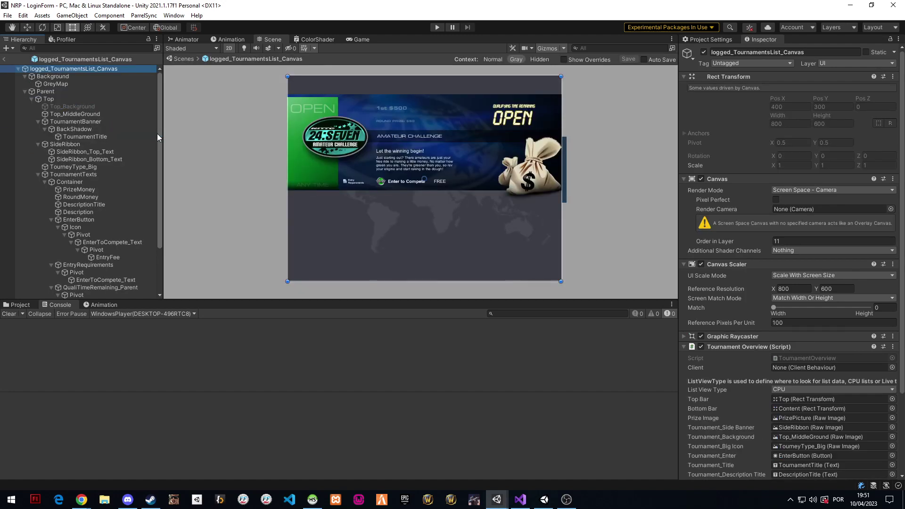
pyautogui.moveTo(479, 188); pyautogui.dragTo(459, 191)
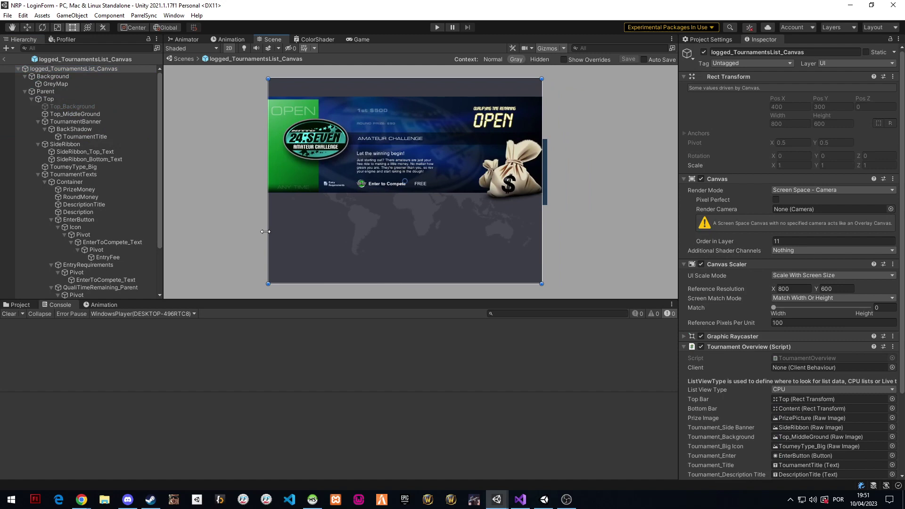
pyautogui.scroll(3, 417, 203)
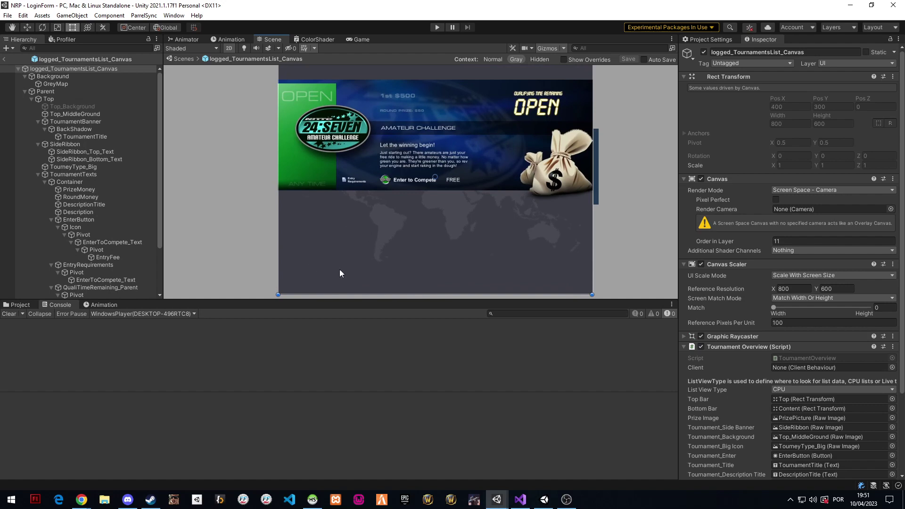
pyautogui.scroll(-3, 389, 222)
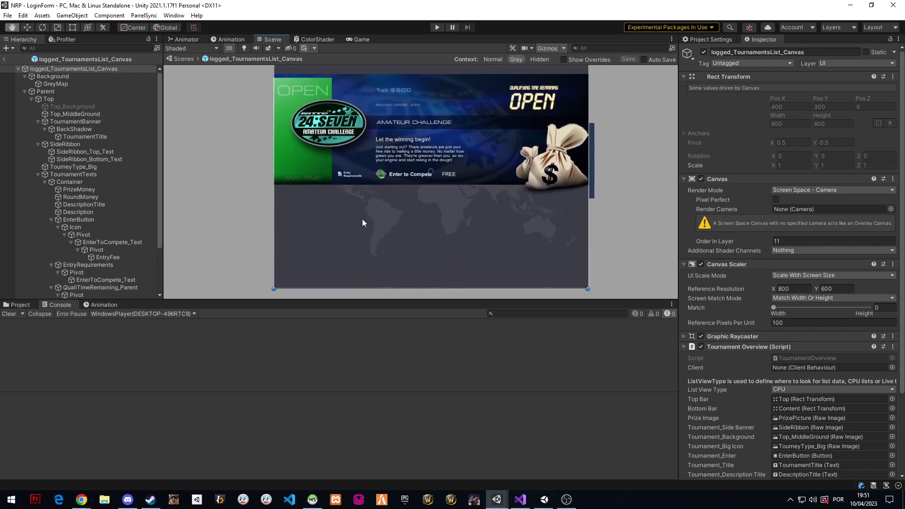
pyautogui.press('q')
pyautogui.press('t')
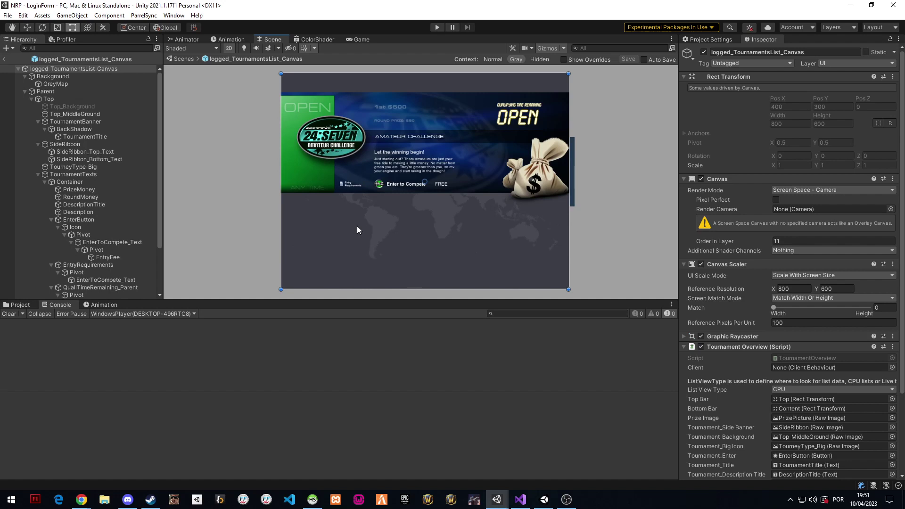
# Return to the LoginForm scene and open the logged_Tournament_Canvas prefab to view its qualifying layout
pyautogui.click(6, 60)
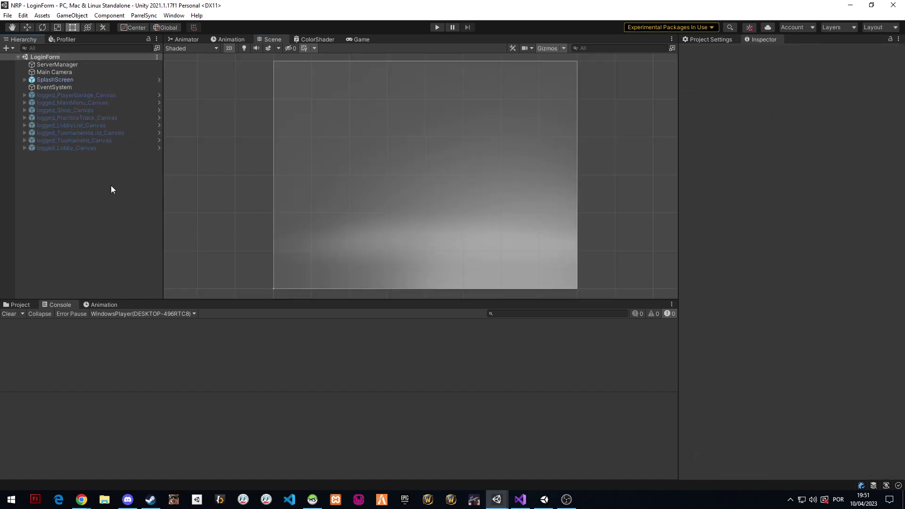
pyautogui.click(117, 133)
pyautogui.click(120, 140)
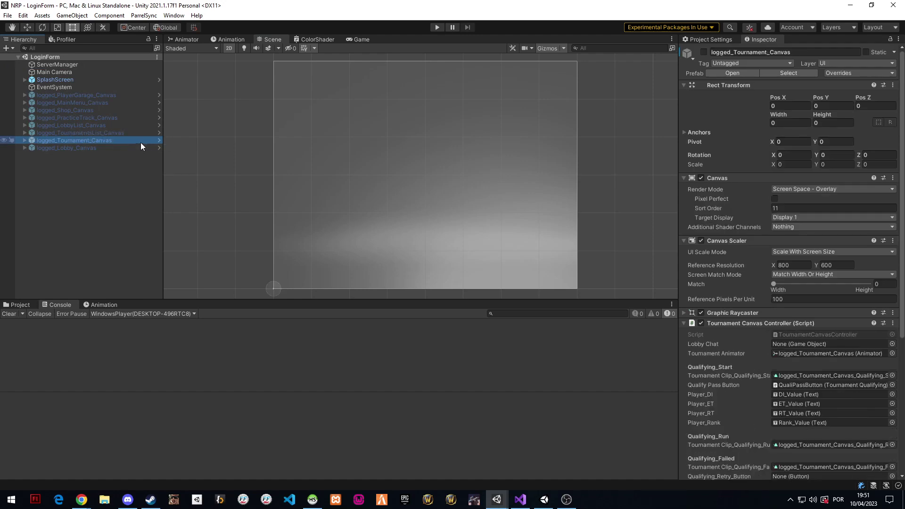
pyautogui.click(159, 140)
pyautogui.moveTo(338, 195); pyautogui.dragTo(411, 155)
pyautogui.press('t')
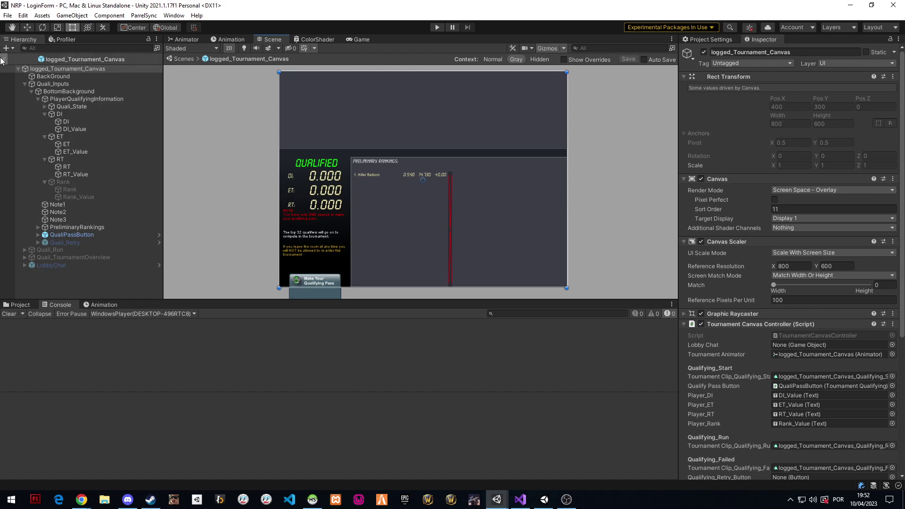
# Preview the Quali_Run object by activating it briefly and deactivating it again
pyautogui.click(86, 251)
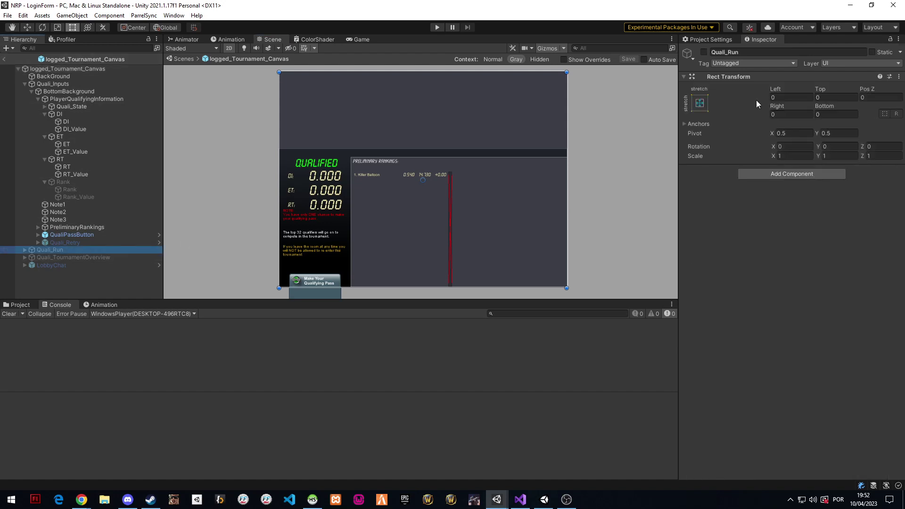
pyautogui.click(705, 52)
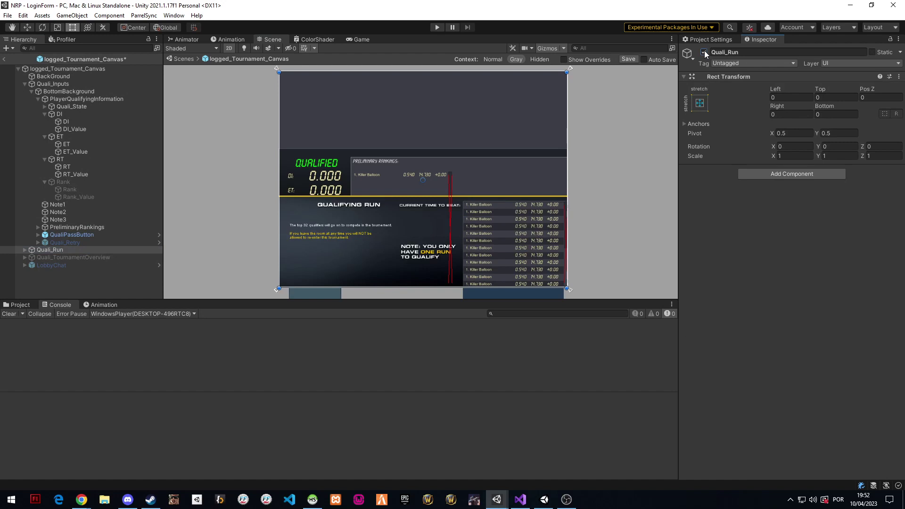
pyautogui.click(704, 53)
# Activate Quali_TournamentOverview to examine the tournament bracket up close, and deactivate it again
pyautogui.click(106, 258)
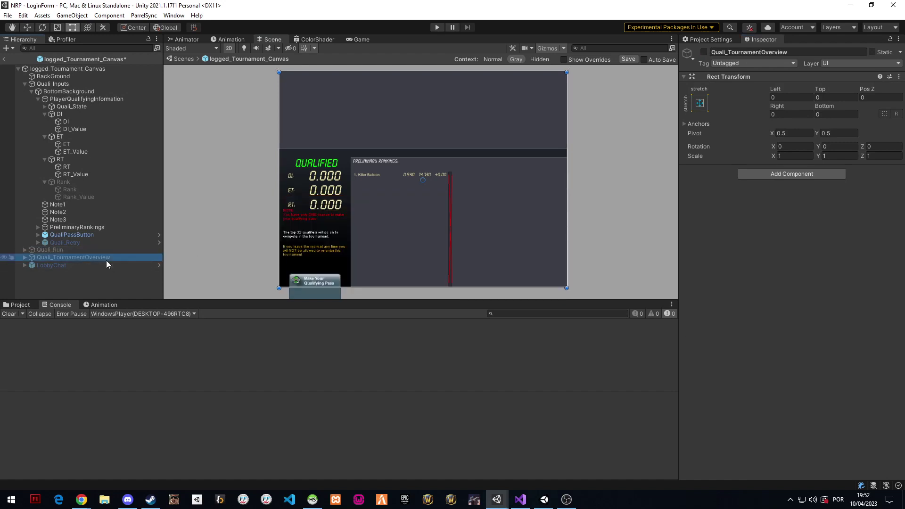
pyautogui.click(703, 52)
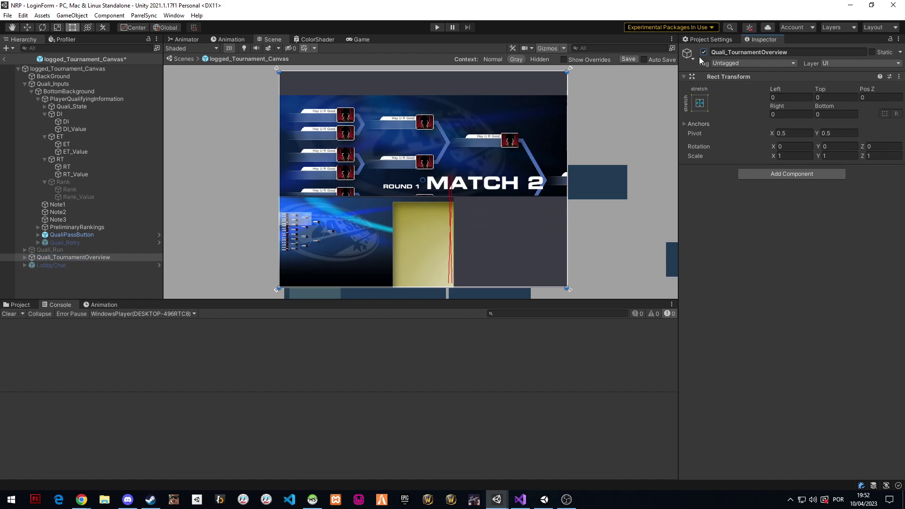
pyautogui.scroll(5, 277, 227)
pyautogui.scroll(2, 283, 223)
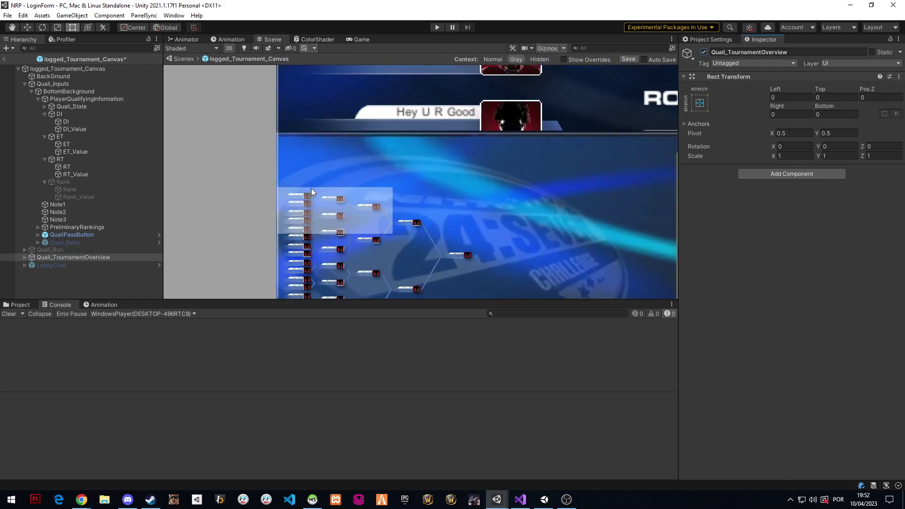
pyautogui.scroll(-4, 380, 209)
pyautogui.scroll(-2, 380, 209)
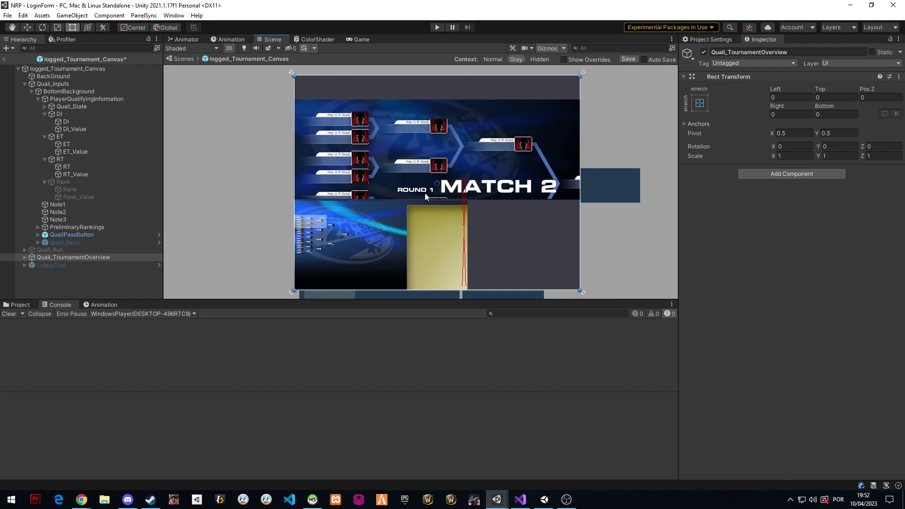
pyautogui.click(704, 52)
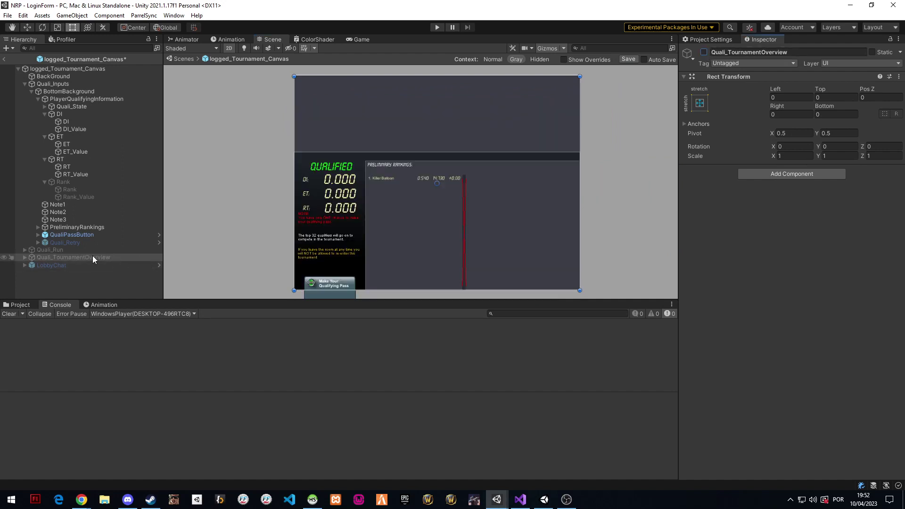
# Activate the LobbyChat object to examine the chat box in the tournament canvas, and deactivate it again
pyautogui.click(84, 265)
pyautogui.click(703, 52)
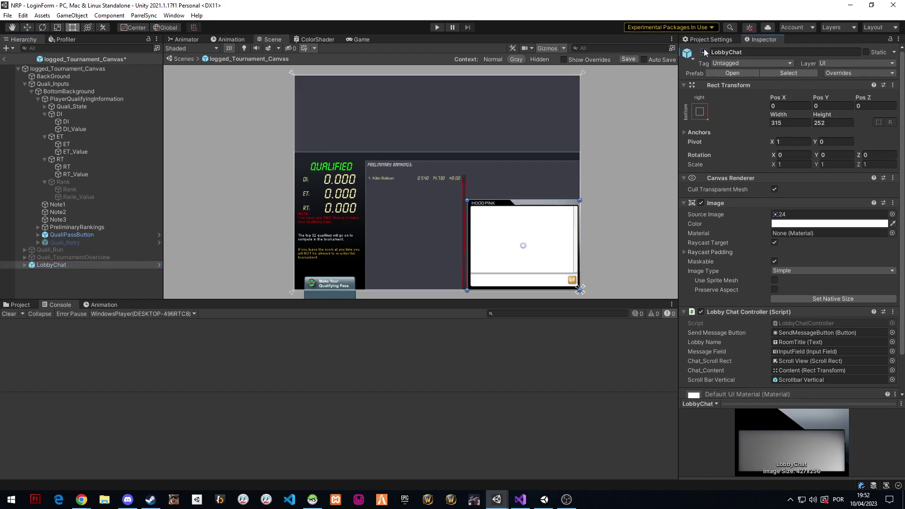
pyautogui.scroll(6, 608, 236)
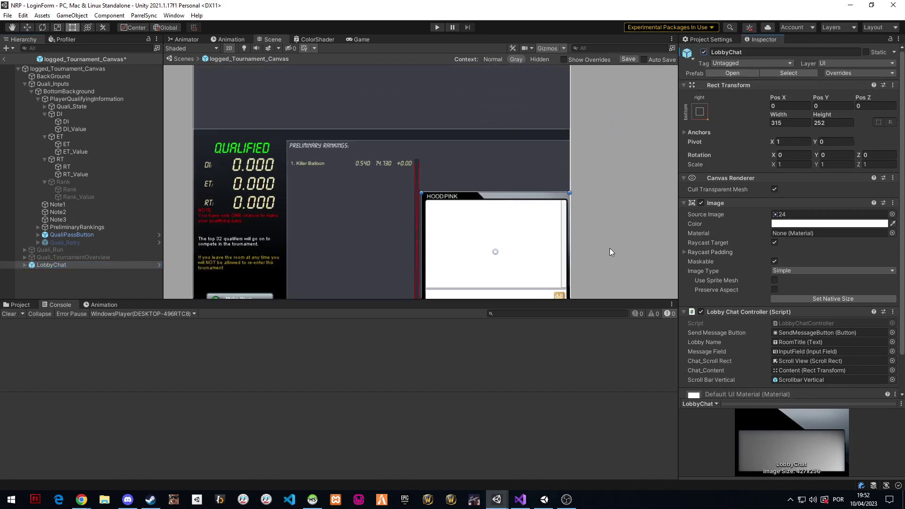
pyautogui.scroll(-8, 568, 179)
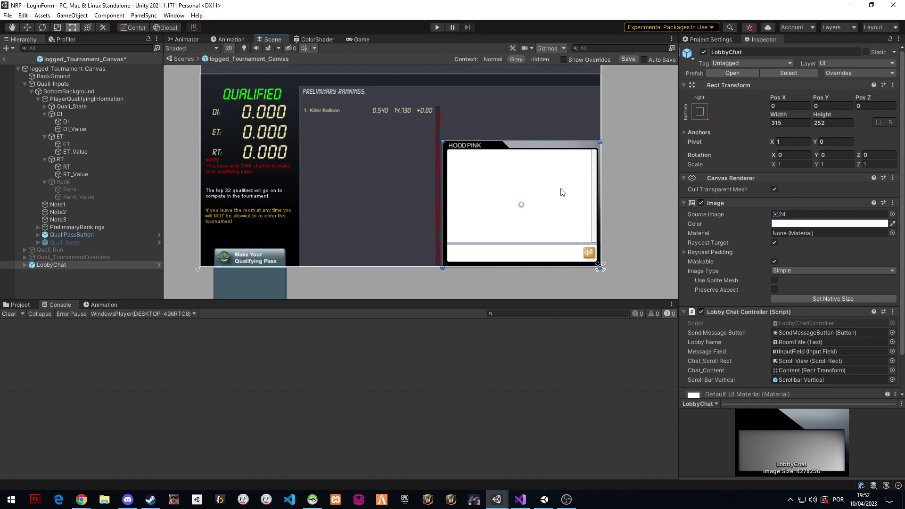
pyautogui.moveTo(424, 171); pyautogui.dragTo(424, 177)
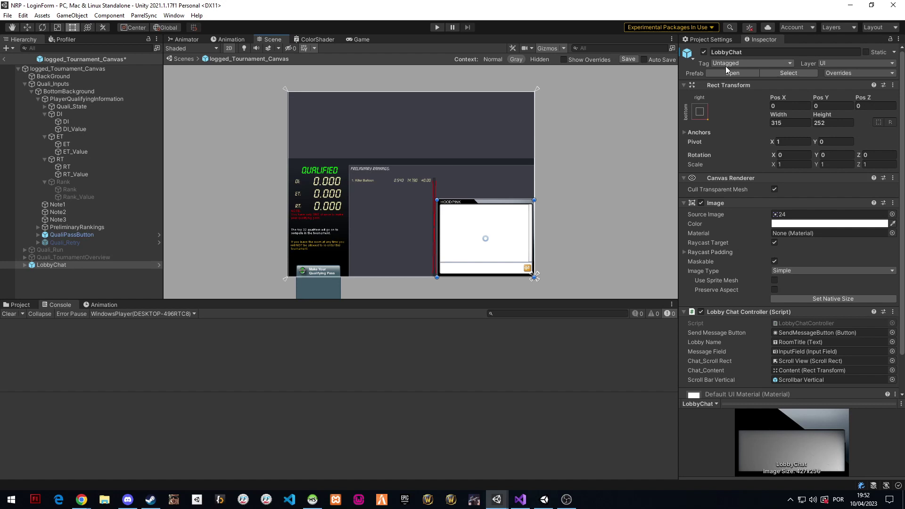
pyautogui.click(704, 52)
# Exit the logged_Tournament_Canvas prefab to the LoginForm scene, discarding its changes
pyautogui.click(88, 271)
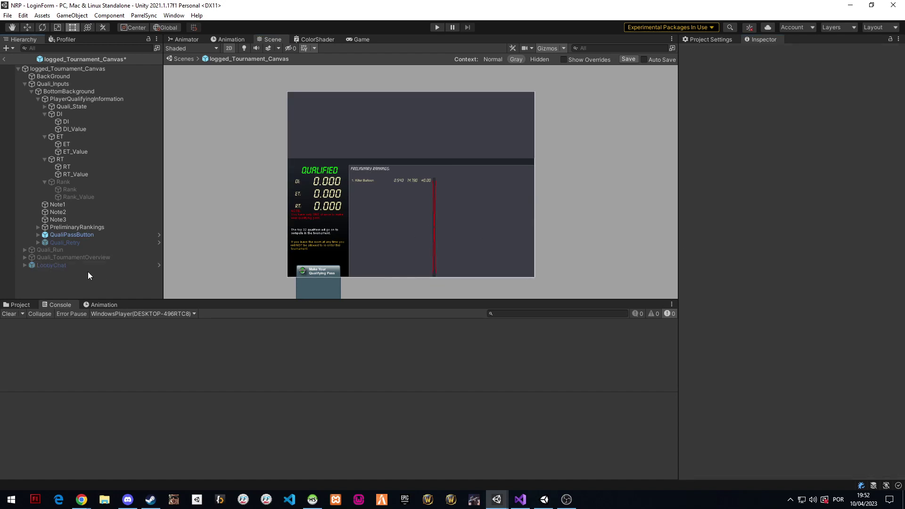
pyautogui.click(4, 61)
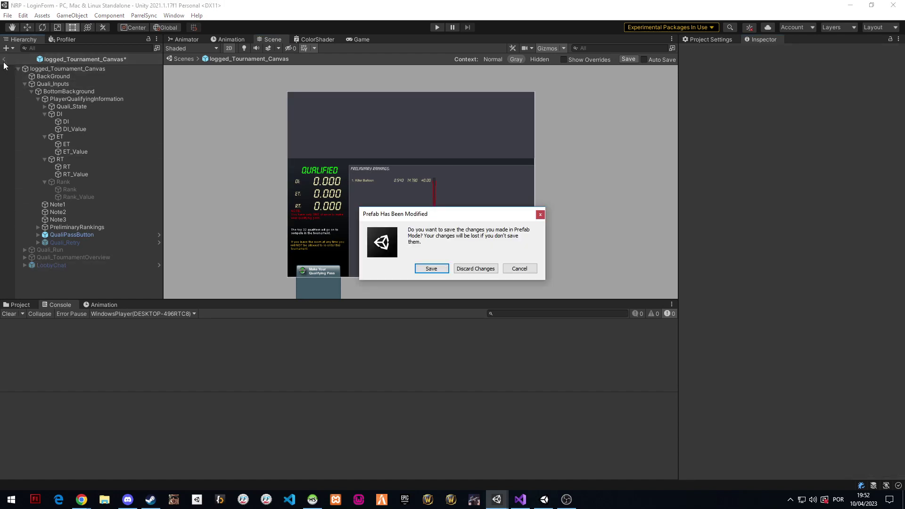
pyautogui.click(471, 270)
# Activate logged_Lobby_Canvas in the scene to examine the Rivals Strip lobby layout, and deactivate it again
pyautogui.click(133, 148)
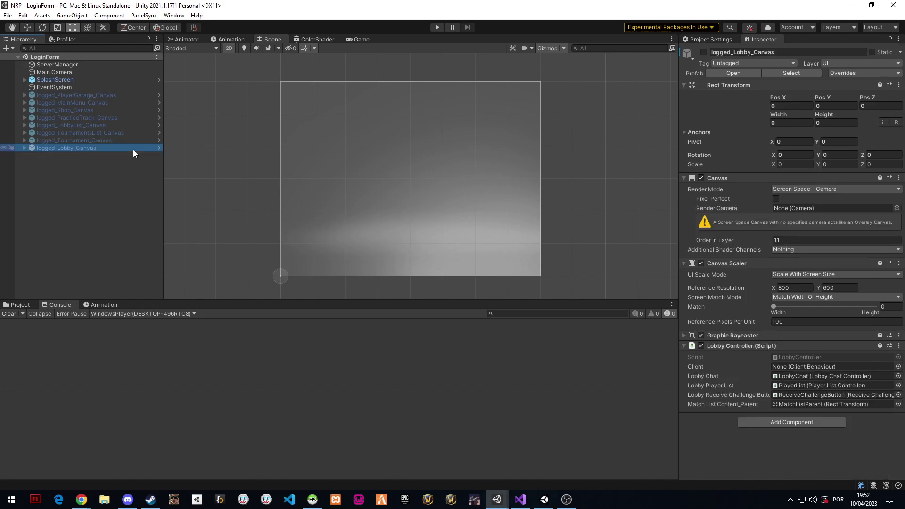
pyautogui.click(704, 52)
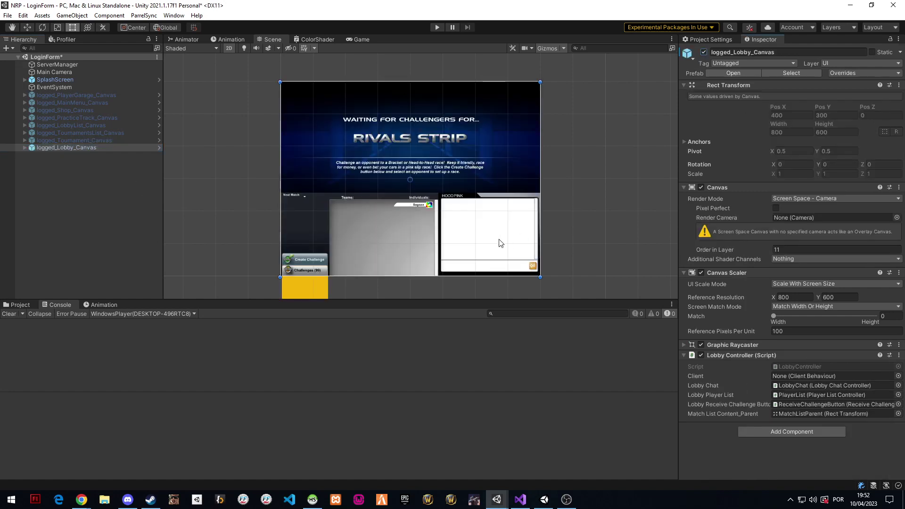
pyautogui.scroll(1, 391, 168)
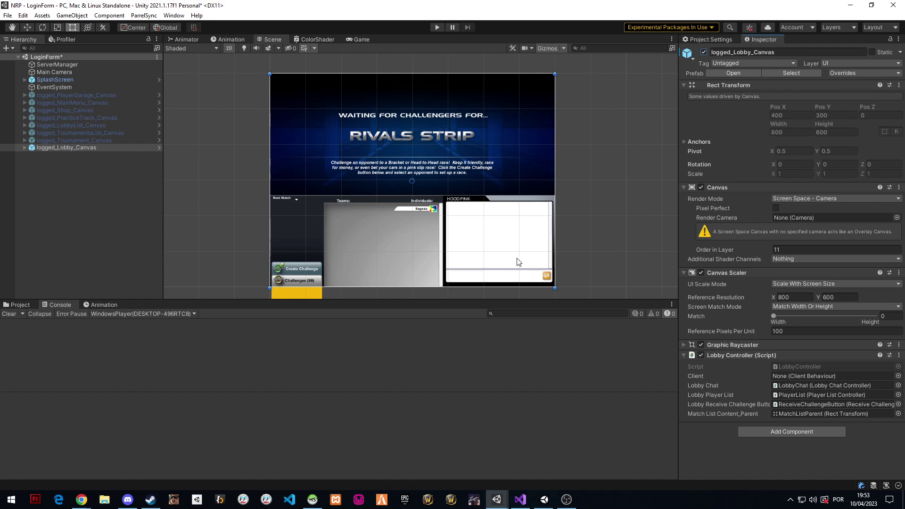
pyautogui.click(129, 233)
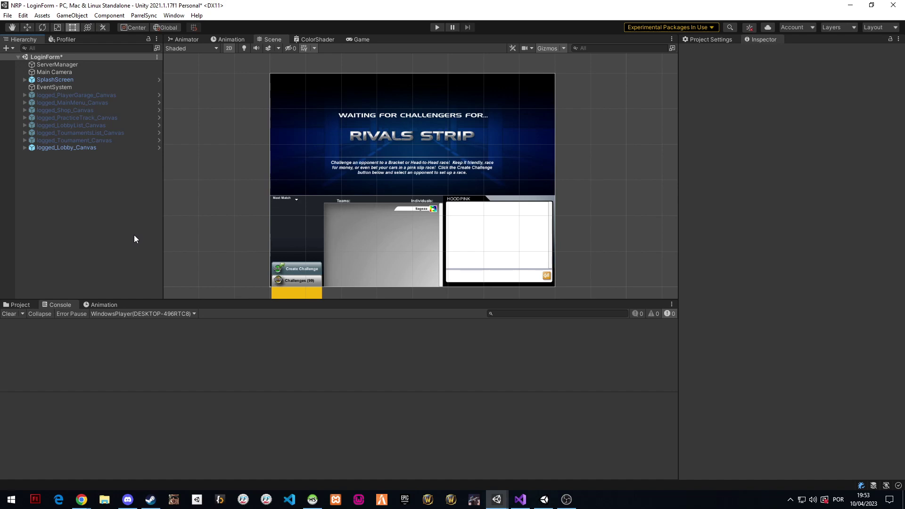
pyautogui.moveTo(232, 225); pyautogui.dragTo(242, 223)
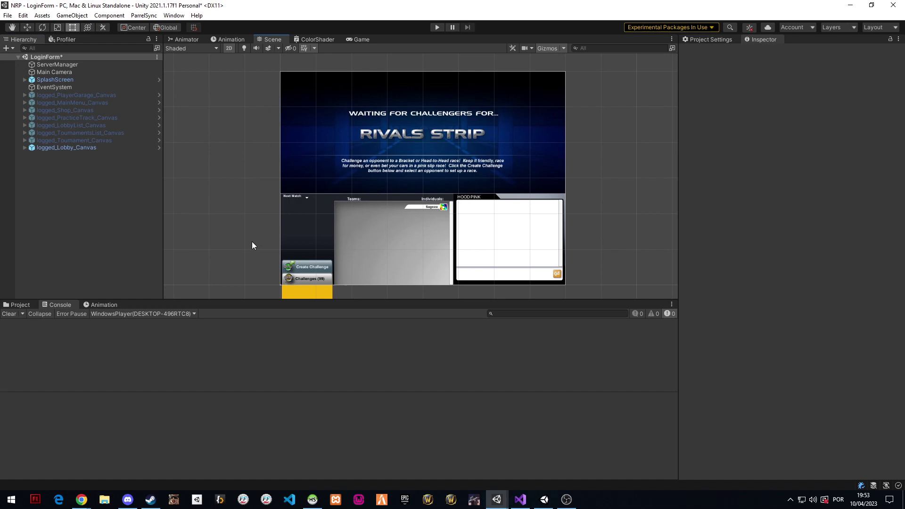
pyautogui.click(99, 226)
pyautogui.click(124, 148)
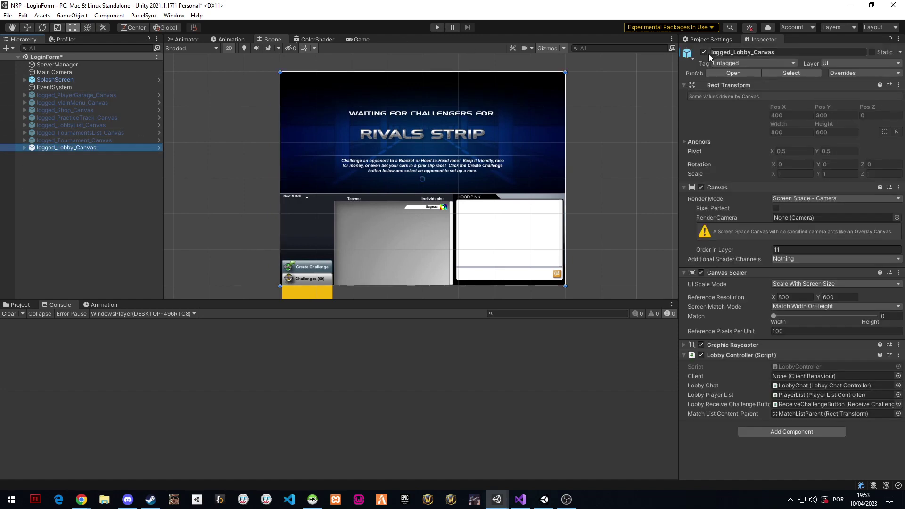
pyautogui.click(703, 52)
# Run the LoginForm scene in play mode and check the separate NRP build window before returning to the Unity editor
pyautogui.click(439, 27)
pyautogui.moveTo(559, 492)
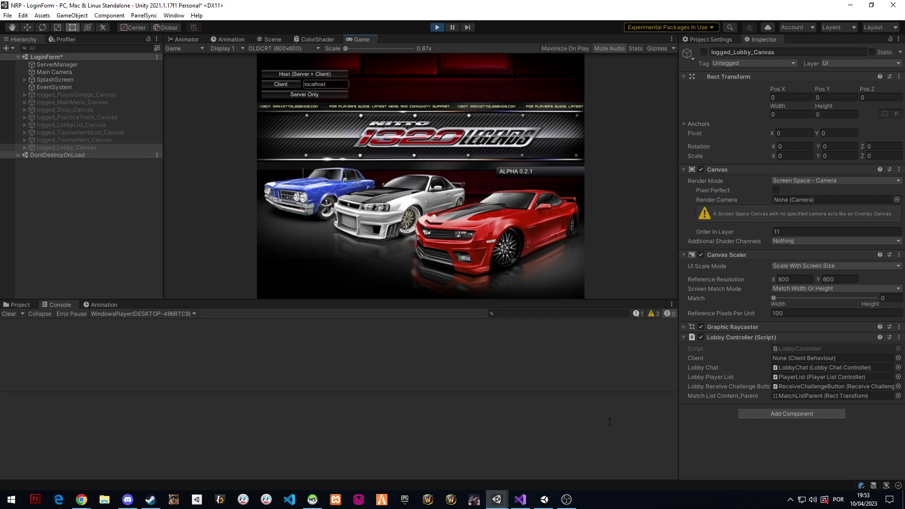
pyautogui.click(567, 499)
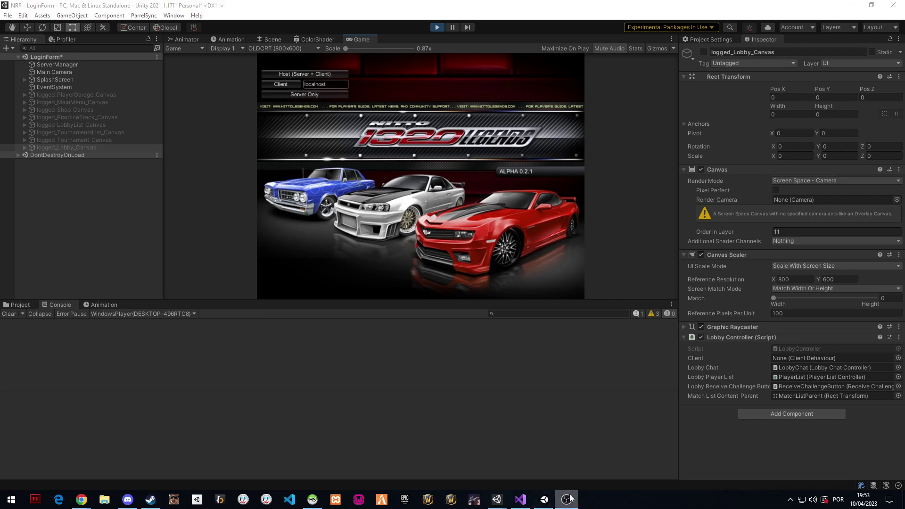
pyautogui.click(544, 499)
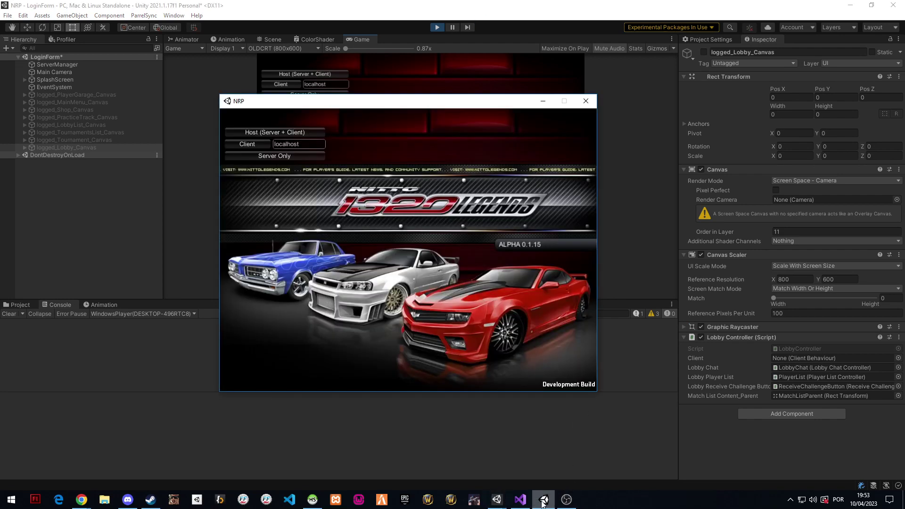
pyautogui.click(382, 72)
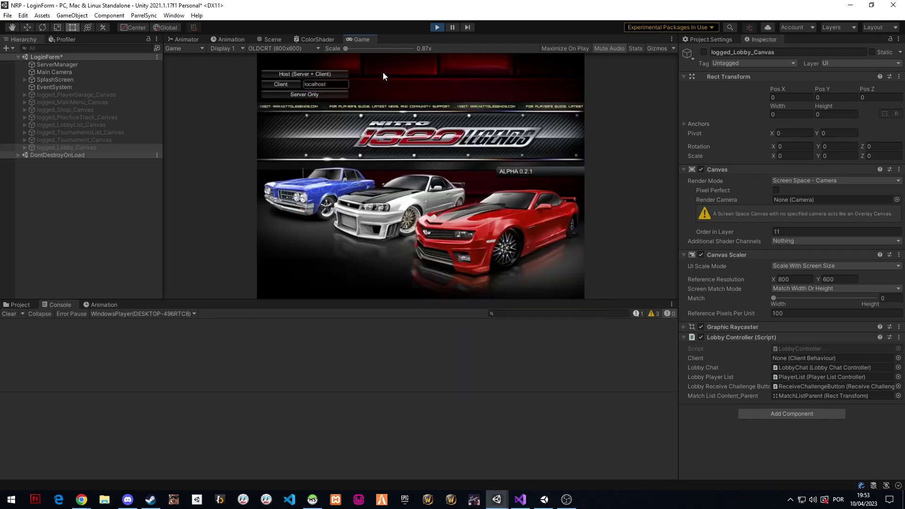
# Host the game as server and client in the editor and log in with the prefilled racer account
pyautogui.click(304, 76)
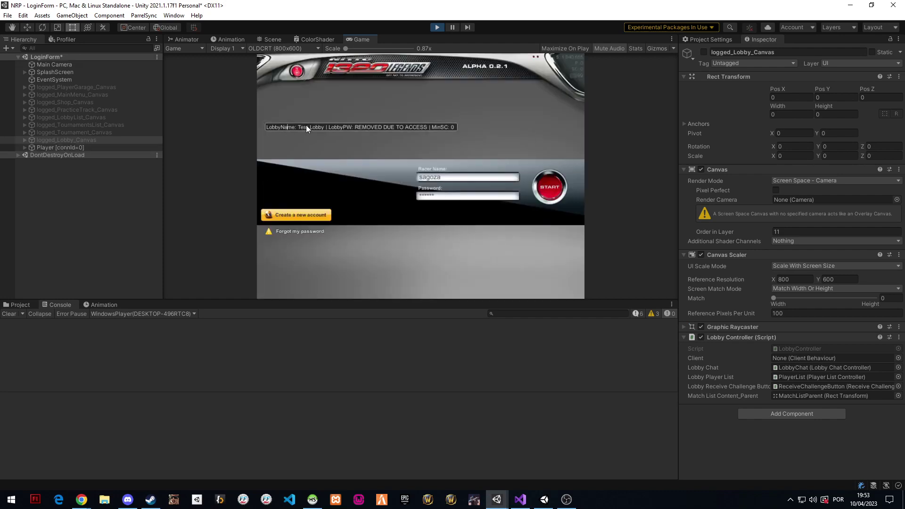
pyautogui.moveTo(306, 125); pyautogui.dragTo(411, 127)
pyautogui.click(474, 127)
pyautogui.click(551, 193)
# Switch to the NRP build, connect it as a client and try to log in with the prefilled racer account
pyautogui.hotkey('alt', 'Tab')
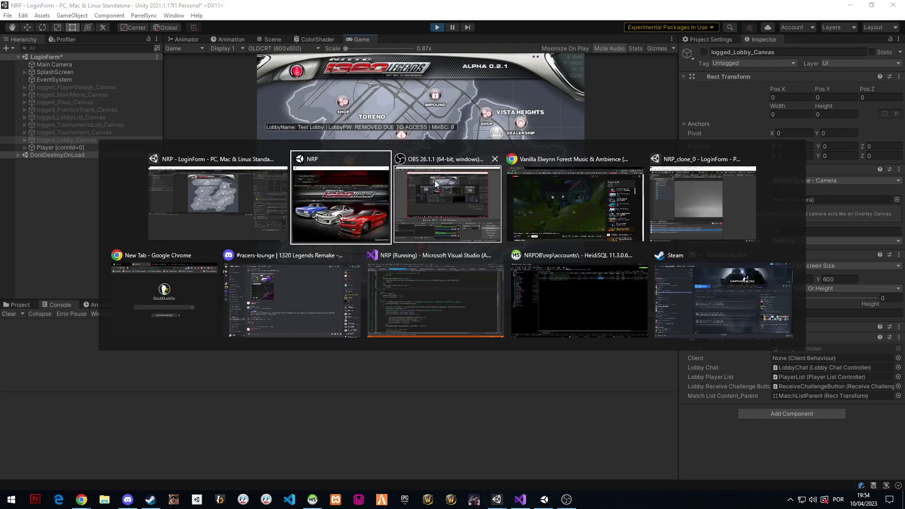
pyautogui.moveTo(382, 97); pyautogui.dragTo(406, 121)
pyautogui.click(283, 169)
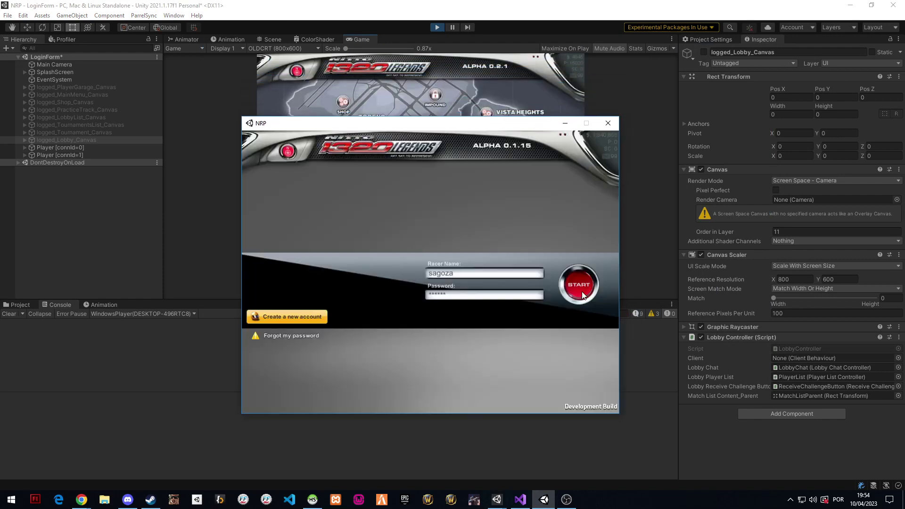
pyautogui.click(560, 288)
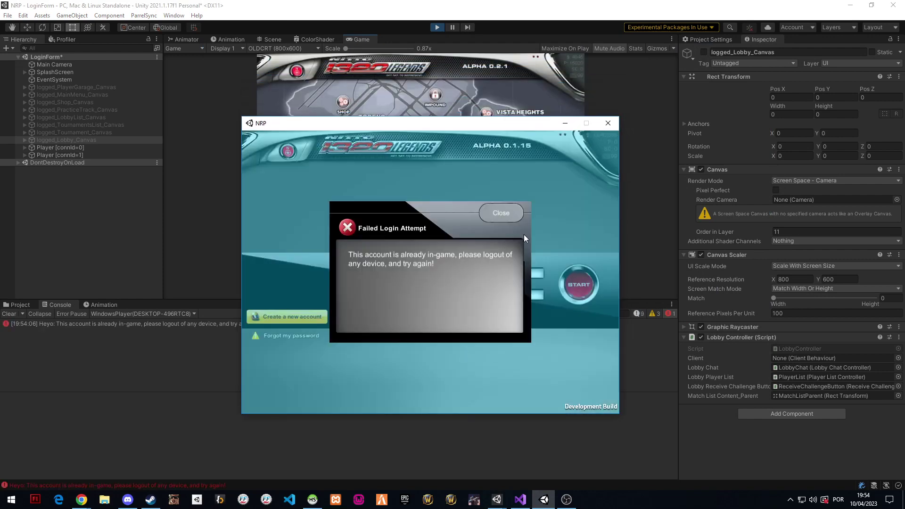
pyautogui.click(504, 215)
# Replace the racer name in the build's login form with the second account's name and log in
pyautogui.click(479, 273)
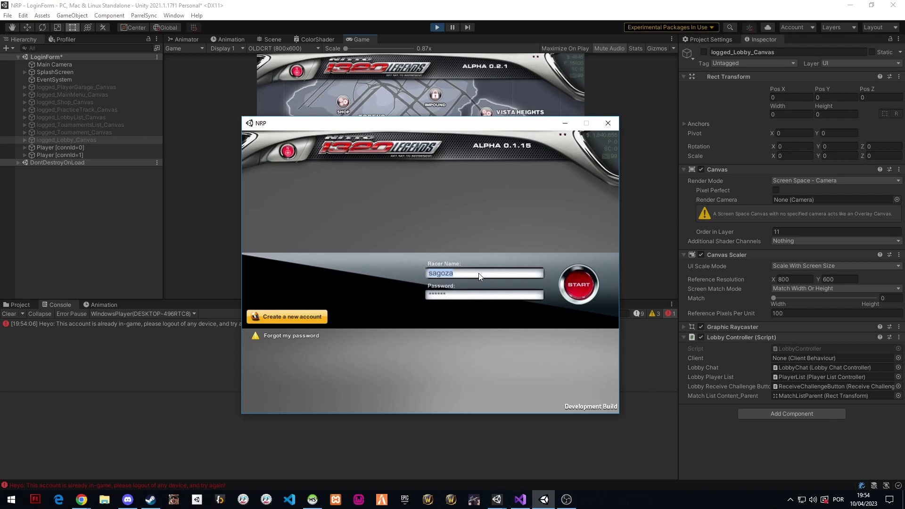
pyautogui.write('lokiaa')
pyautogui.click(587, 292)
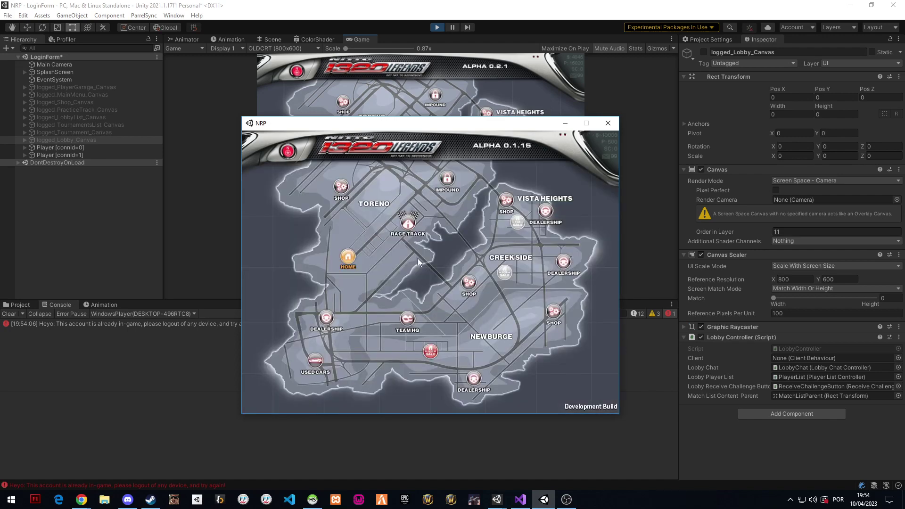
# Enter the Race Track lobby in both the editor's game and the NRP build, and close the build's development console
pyautogui.click(406, 86)
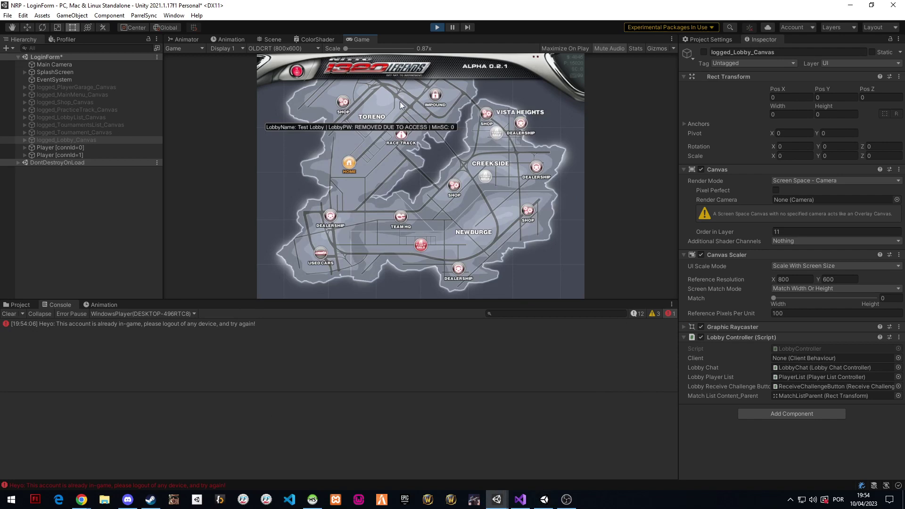
pyautogui.click(398, 144)
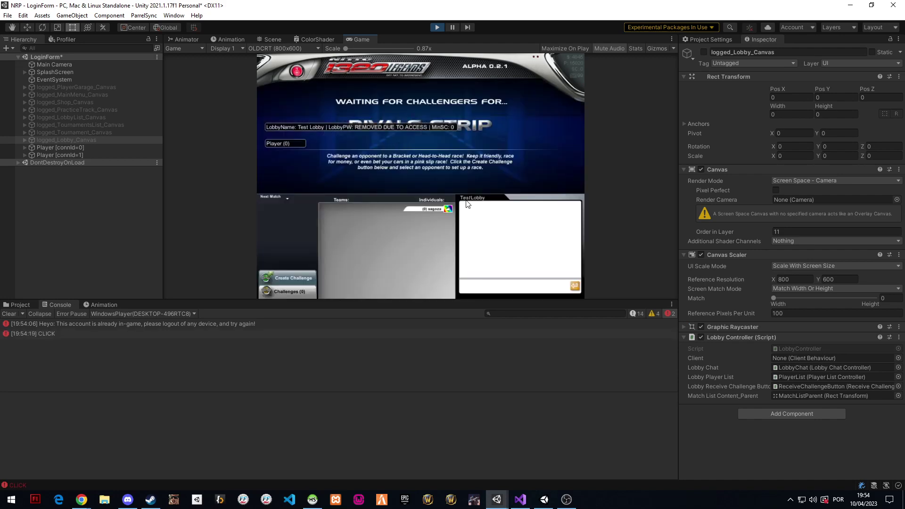
pyautogui.hotkey('alt', 'Tab')
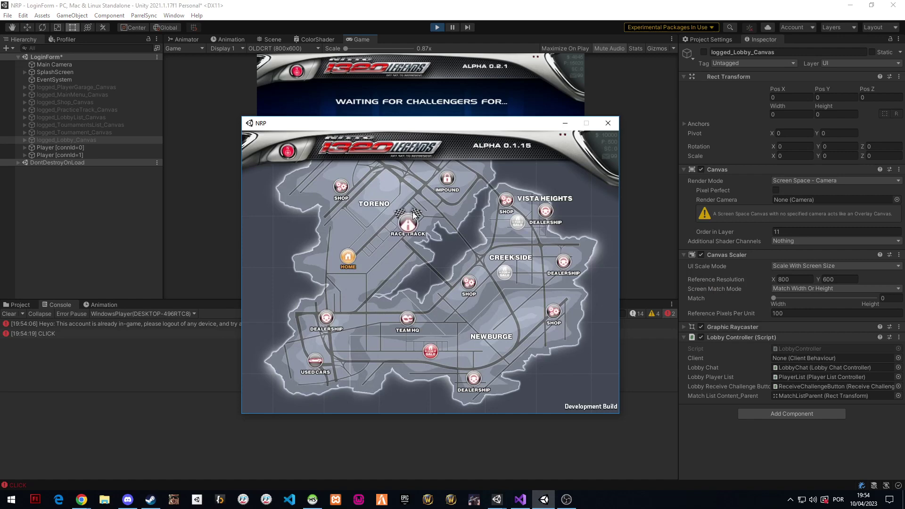
pyautogui.click(408, 223)
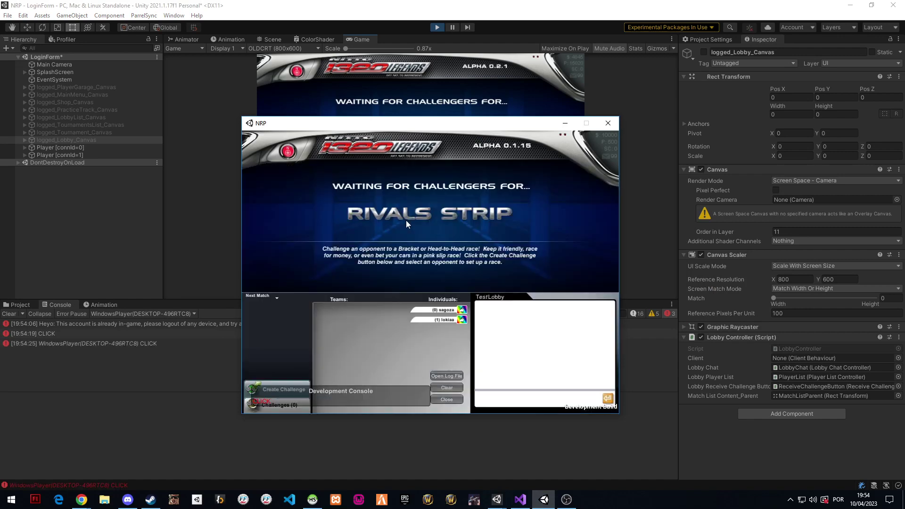
pyautogui.click(447, 399)
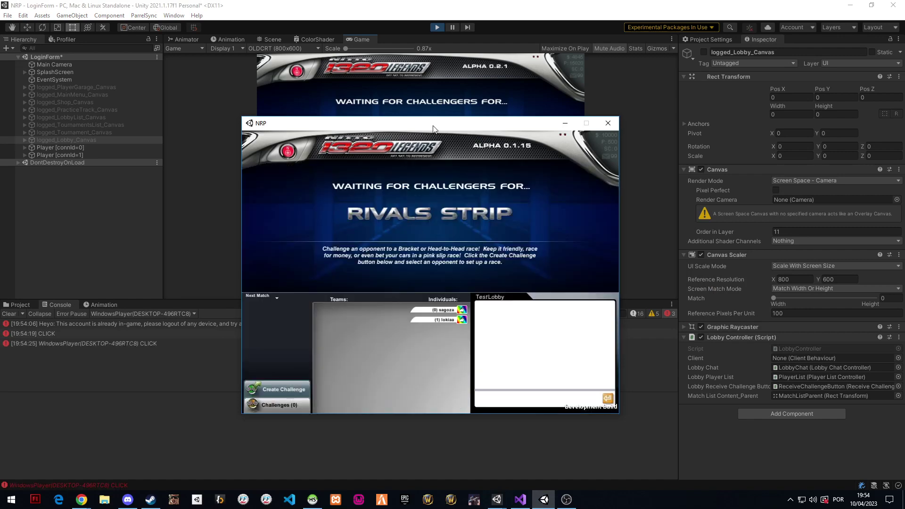
# Arrange the NRP window beside the editor's game view and send "Hello" in the build's lobby chat
pyautogui.moveTo(434, 127); pyautogui.dragTo(266, 92)
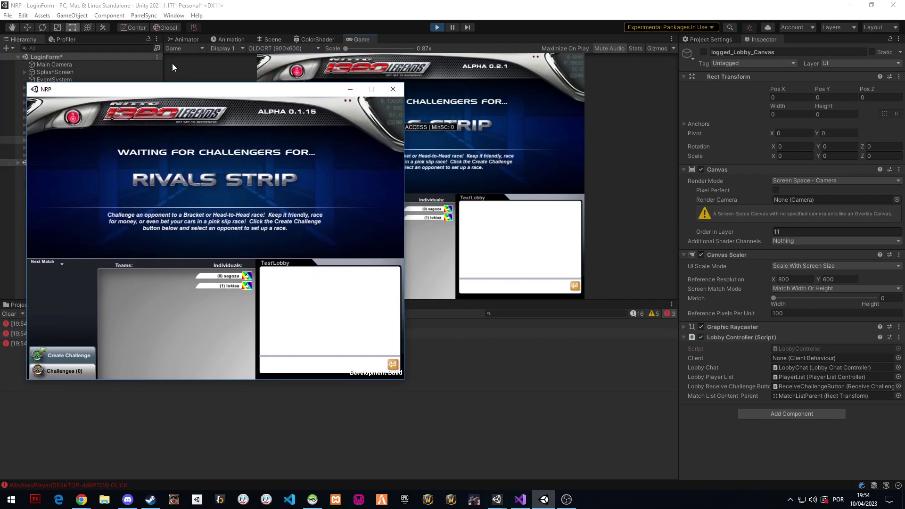
pyautogui.moveTo(164, 64); pyautogui.dragTo(331, 72)
pyautogui.hotkey('alt', 'Tab')
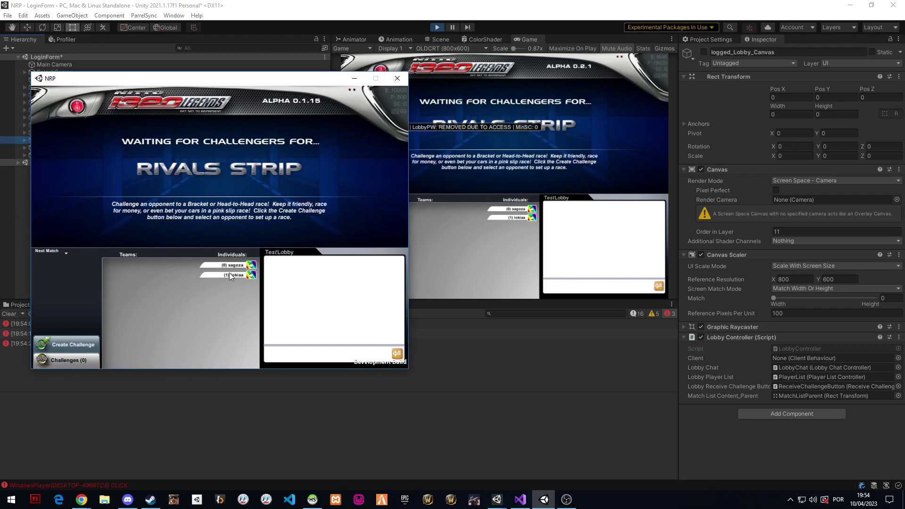
pyautogui.click(289, 353)
pyautogui.write('Hello')
pyautogui.press('Return')
# Reply "How are you doing" in the editor's lobby chat while viewing both windows side by side, and maximize the editor again
pyautogui.click(565, 285)
pyautogui.write('Ho')
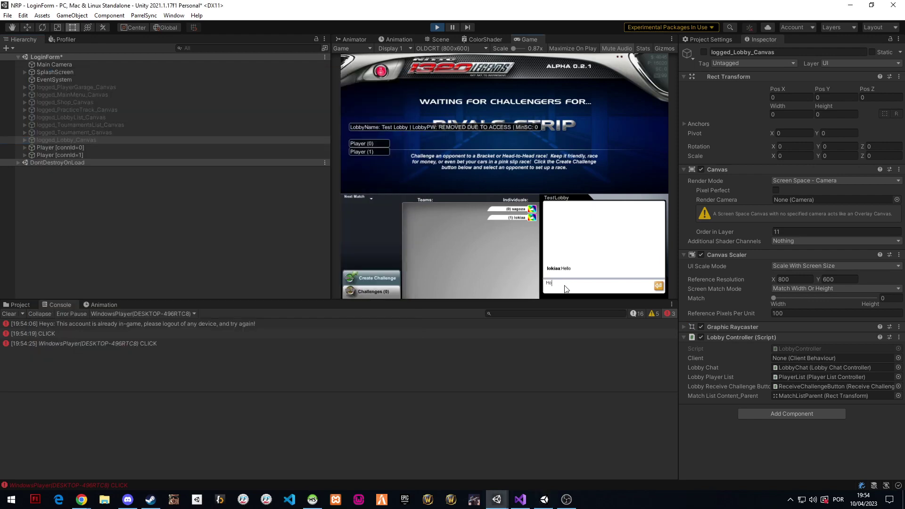
pyautogui.write('w are you doing')
pyautogui.moveTo(571, 6); pyautogui.dragTo(904, 94)
pyautogui.click(292, 87)
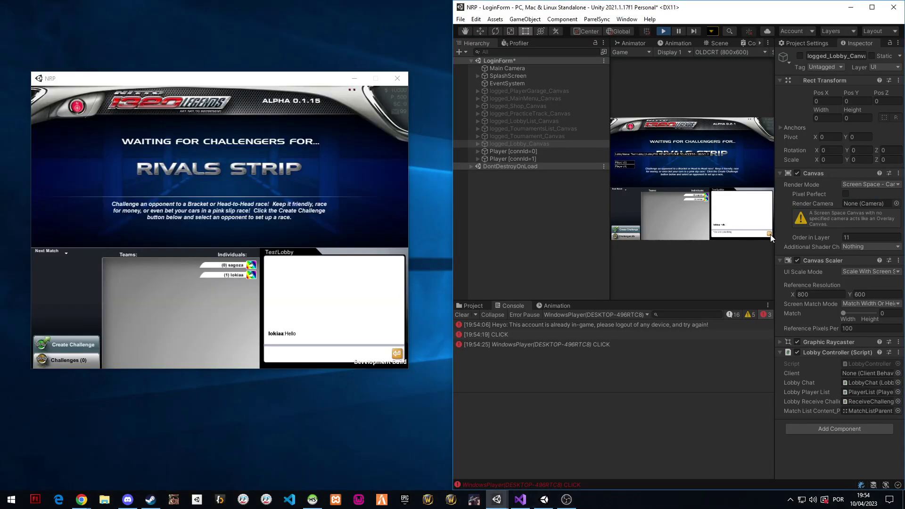
pyautogui.press('Return')
pyautogui.doubleClick(655, 13)
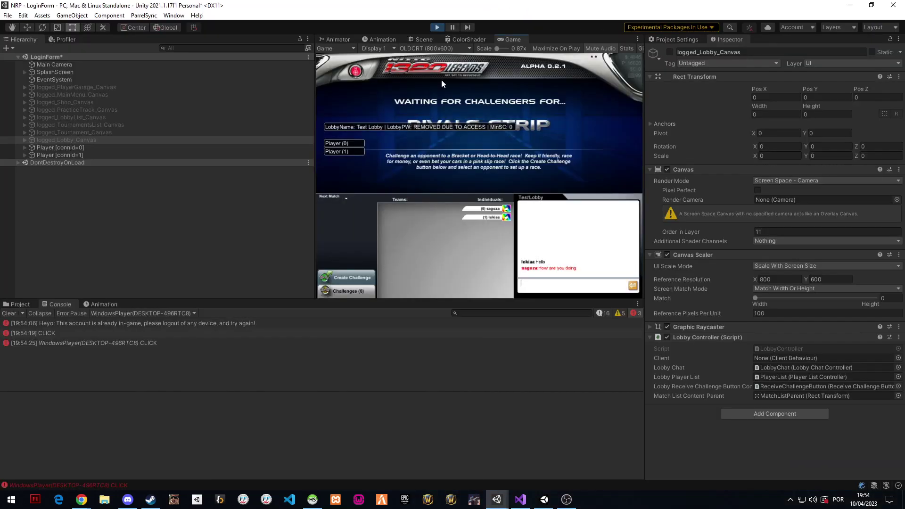
# Create a challenge in the NRP build against the player in slot 0 and choose the opponent's green-hooded car
pyautogui.hotkey('alt', 'Tab')
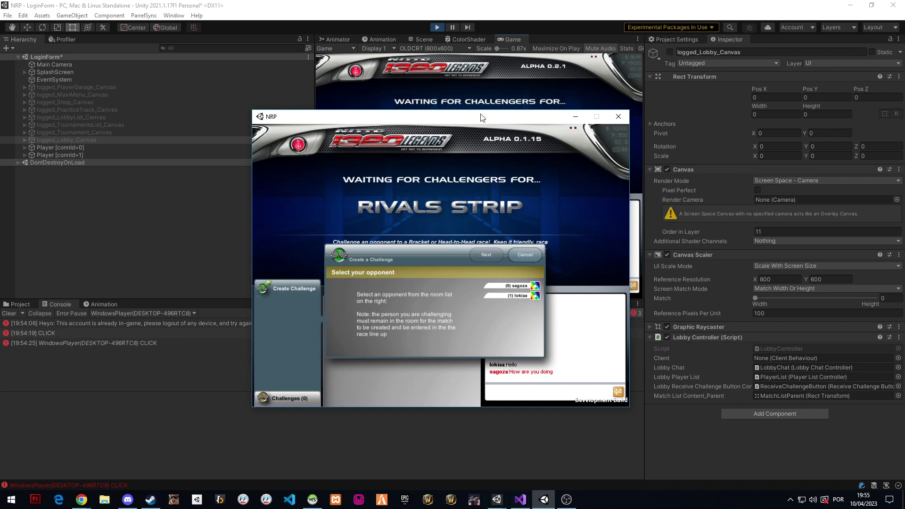
pyautogui.moveTo(480, 117); pyautogui.dragTo(405, 125)
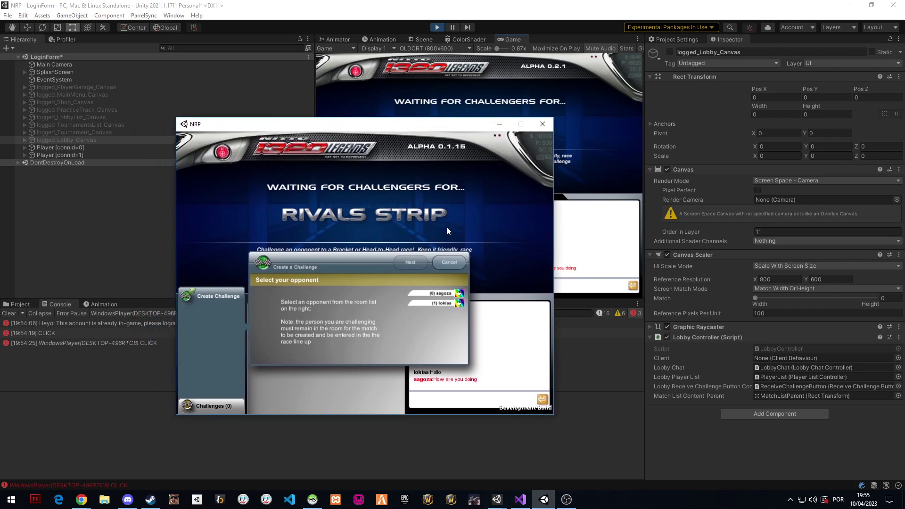
pyautogui.click(440, 293)
pyautogui.click(307, 356)
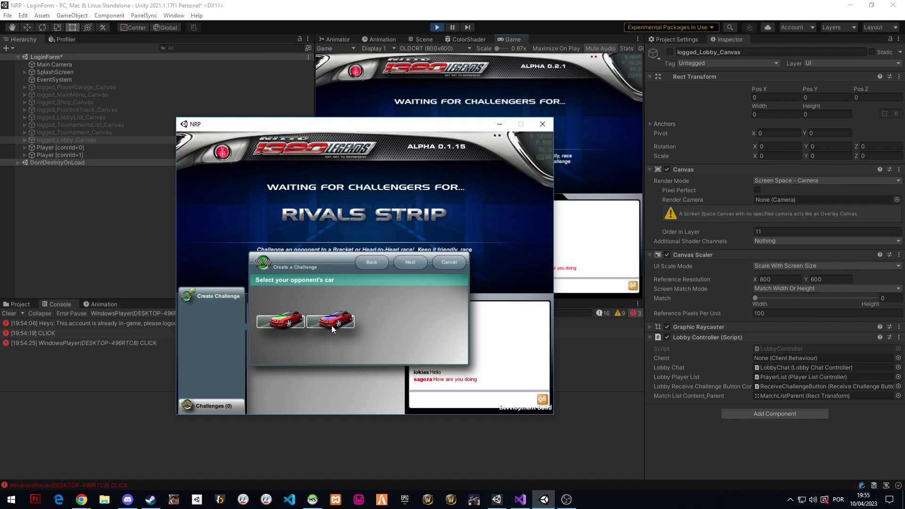
pyautogui.click(289, 320)
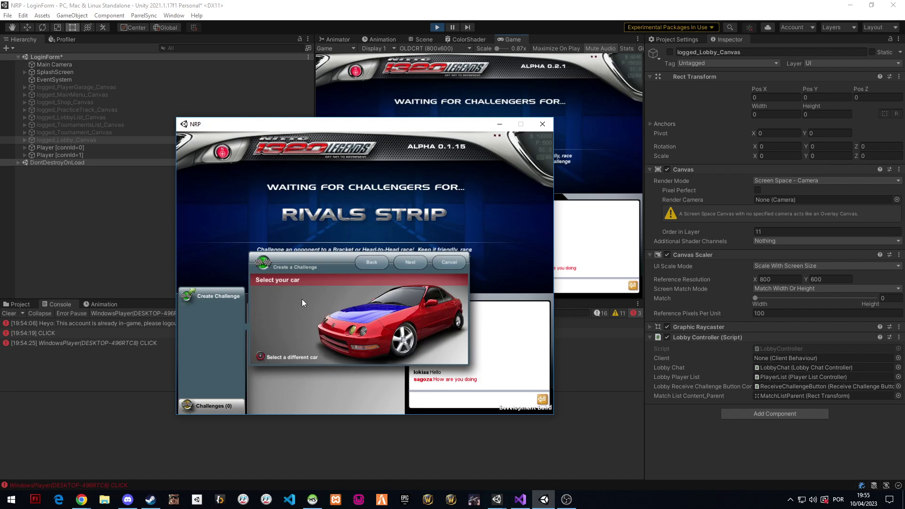
# Choose the all-red car as the challenger's own and set a bracket race with a dial-in time of 17.125
pyautogui.click(288, 357)
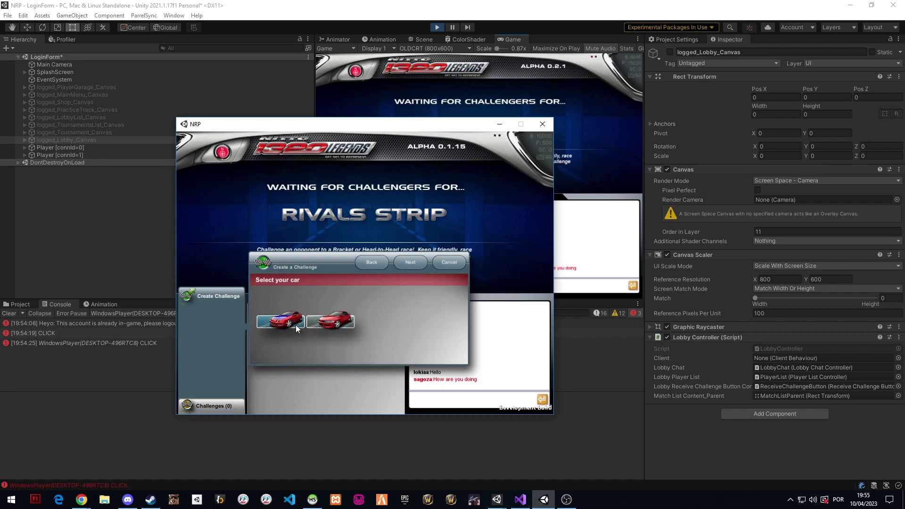
pyautogui.click(335, 322)
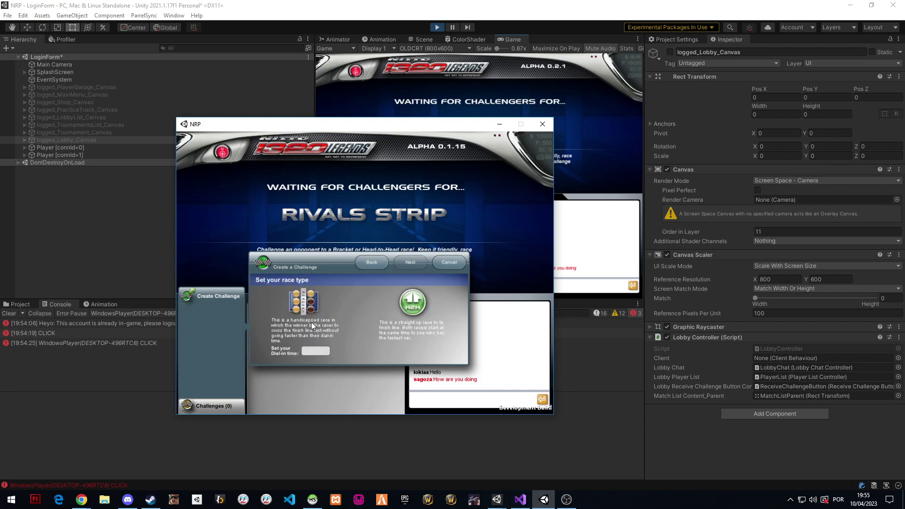
pyautogui.write('17.125')
pyautogui.click(299, 302)
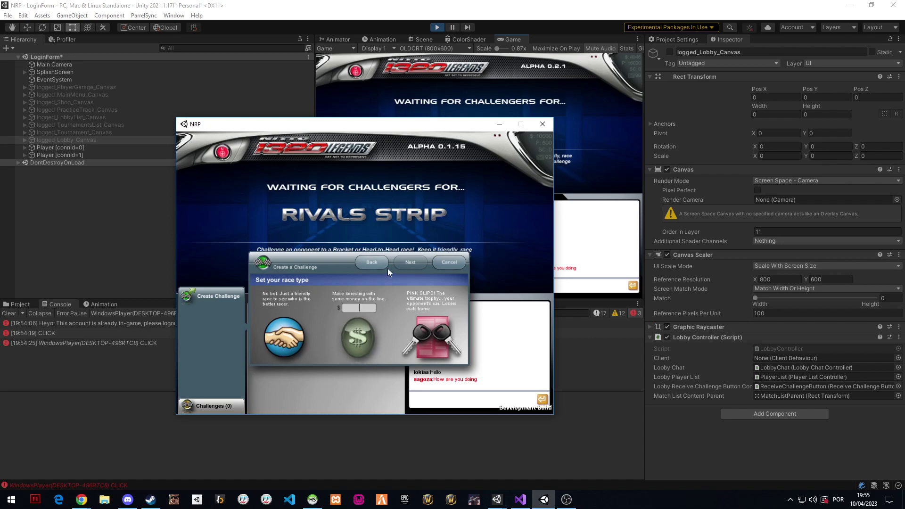
# Check the player's balance in the editor's game and try to submit the build's challenge with a $5,000 bet
pyautogui.click(630, 58)
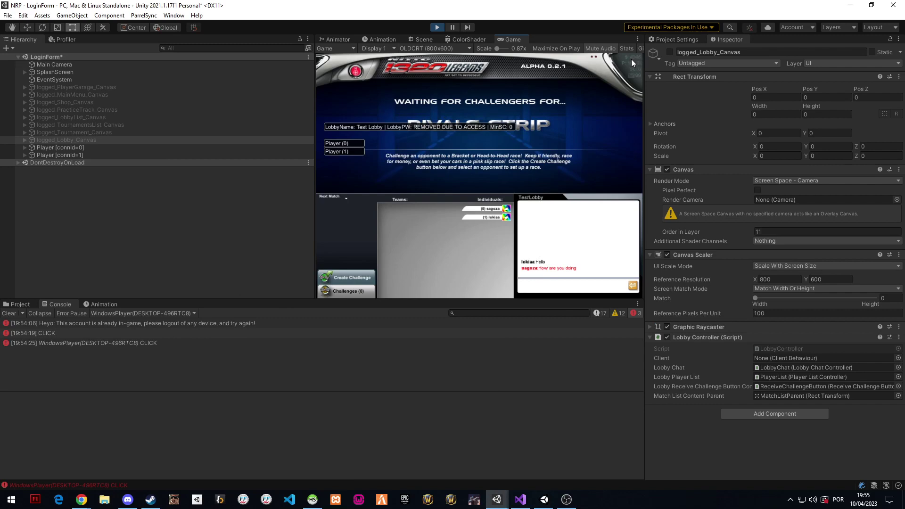
pyautogui.hotkey('alt', 'Tab')
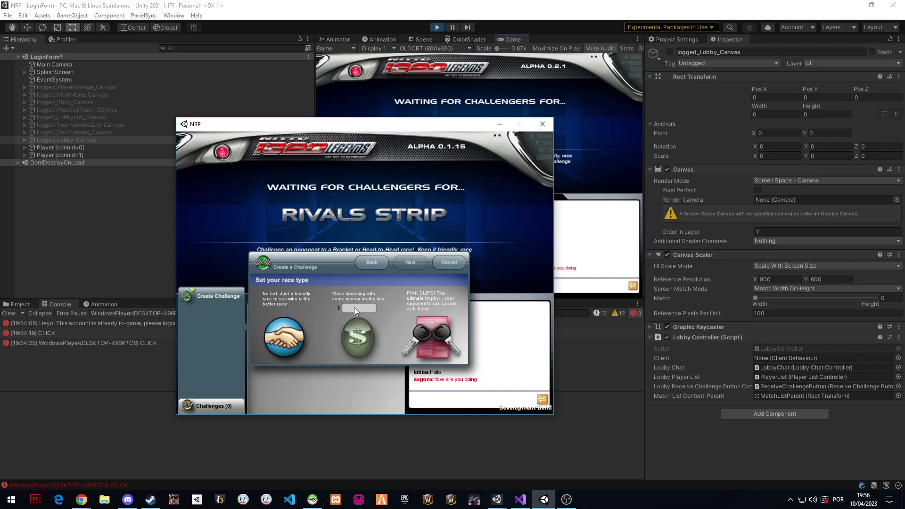
pyautogui.click(365, 329)
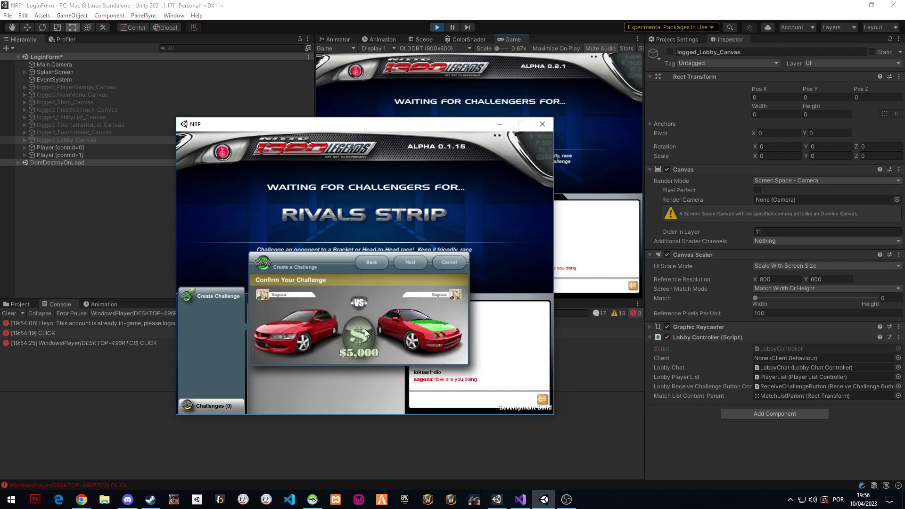
pyautogui.click(404, 262)
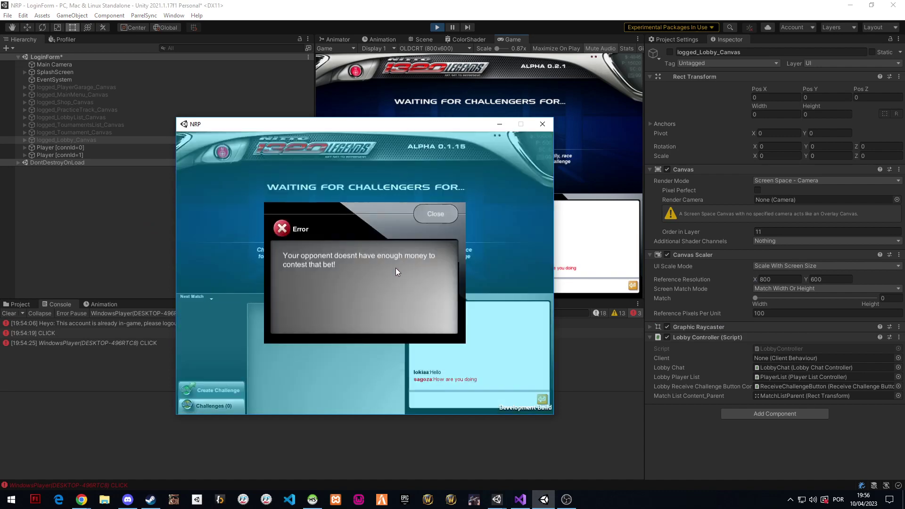
pyautogui.click(439, 214)
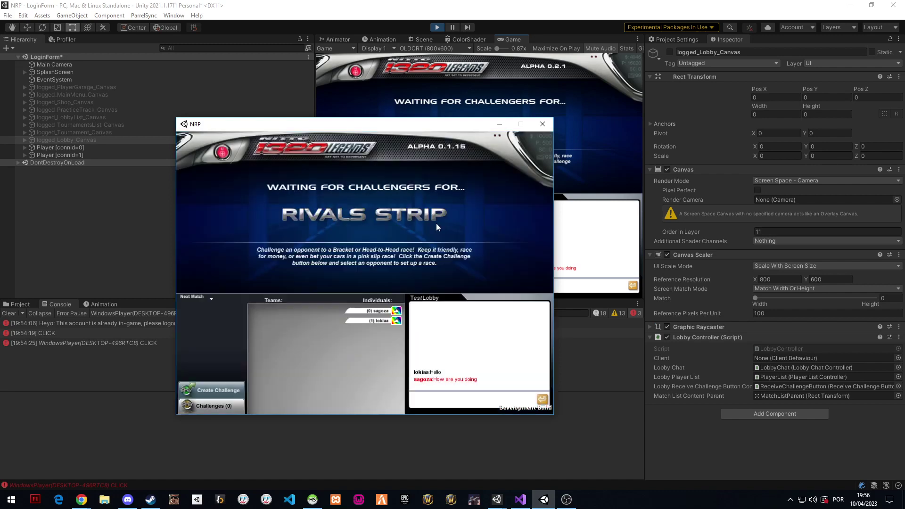
# Create a new challenge against the player in slot 0, keeping the green-hooded opponent's car and the challenger's all-red car
pyautogui.click(235, 395)
pyautogui.click(435, 294)
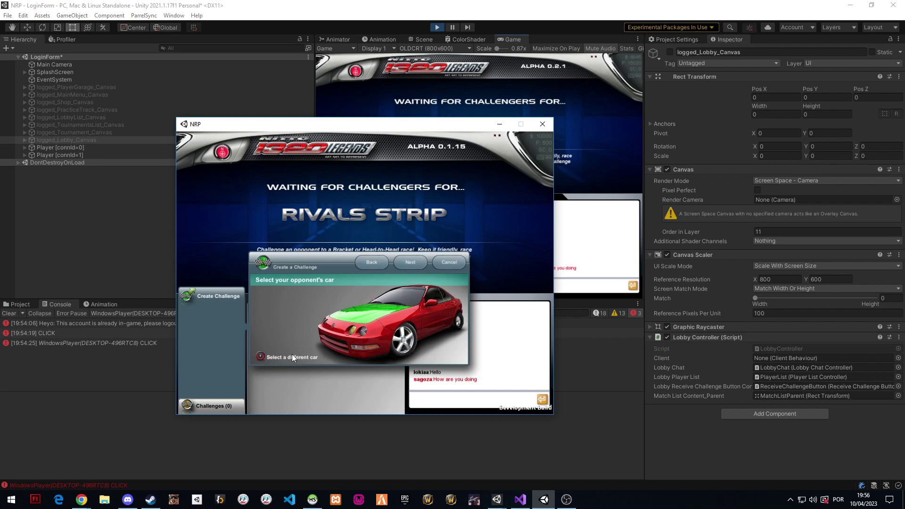
pyautogui.click(424, 261)
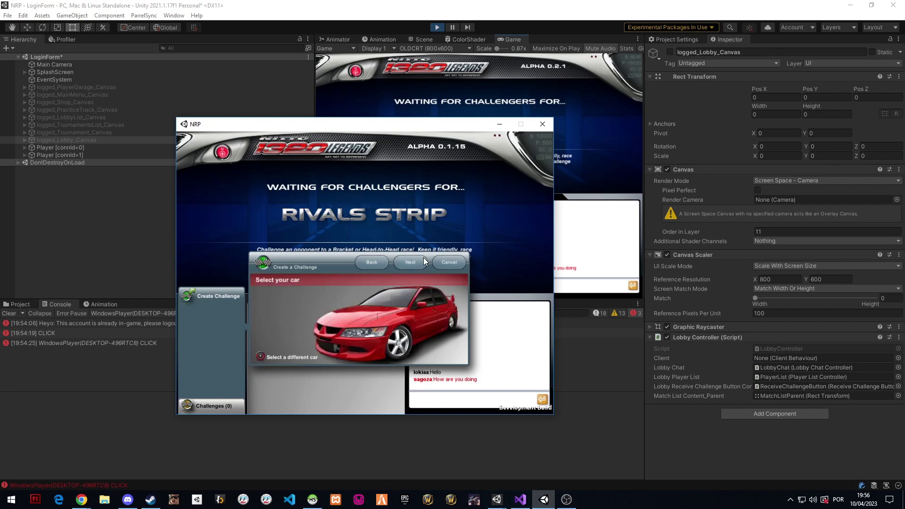
pyautogui.click(424, 262)
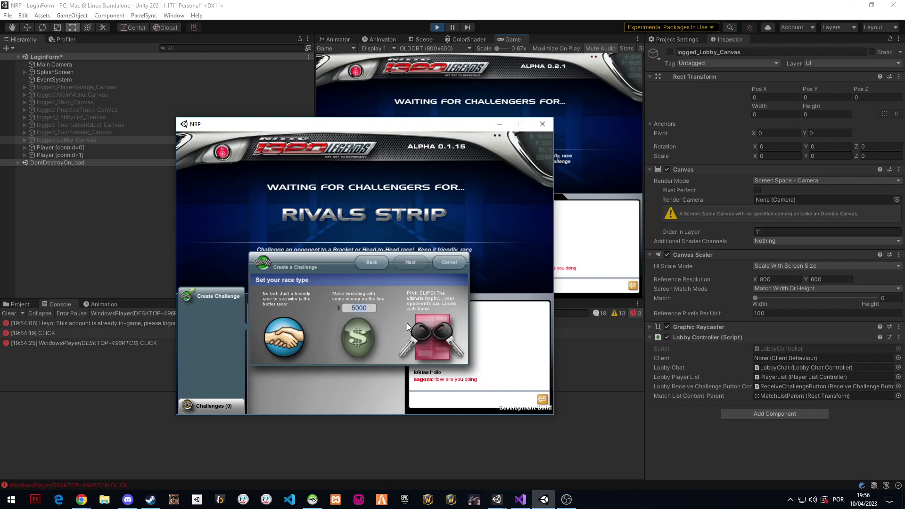
# Set the challenge's money bet to 4500 and choose the money race
pyautogui.press('BackSpace')
pyautogui.press('BackSpace')
pyautogui.press('BackSpace')
pyautogui.press('BackSpace')
pyautogui.write('4,500')
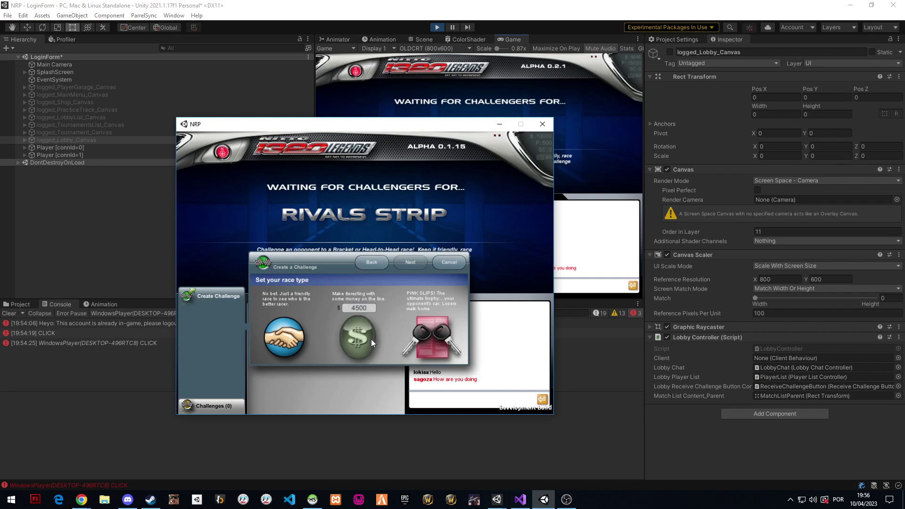
pyautogui.click(370, 339)
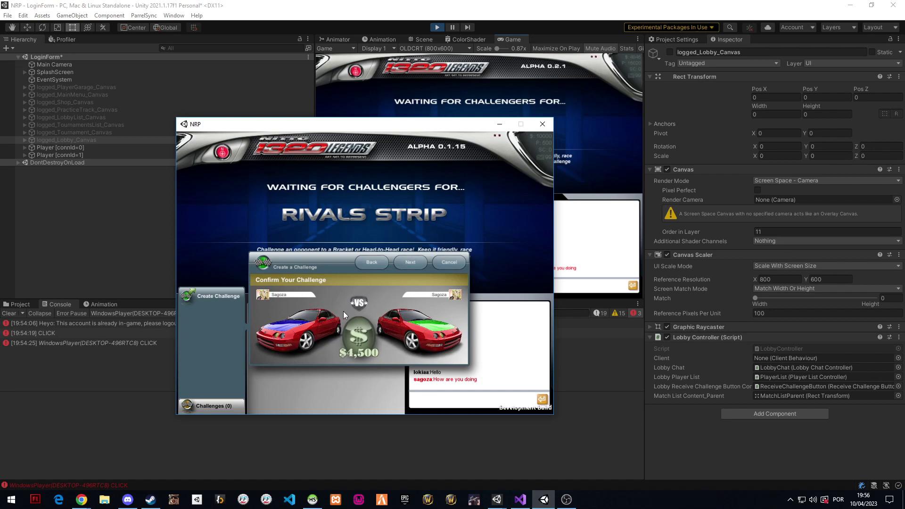
# Go back from the challenge confirmation through the race settings and own car to the opponent's car selection
pyautogui.click(372, 263)
pyautogui.click(371, 263)
pyautogui.click(371, 262)
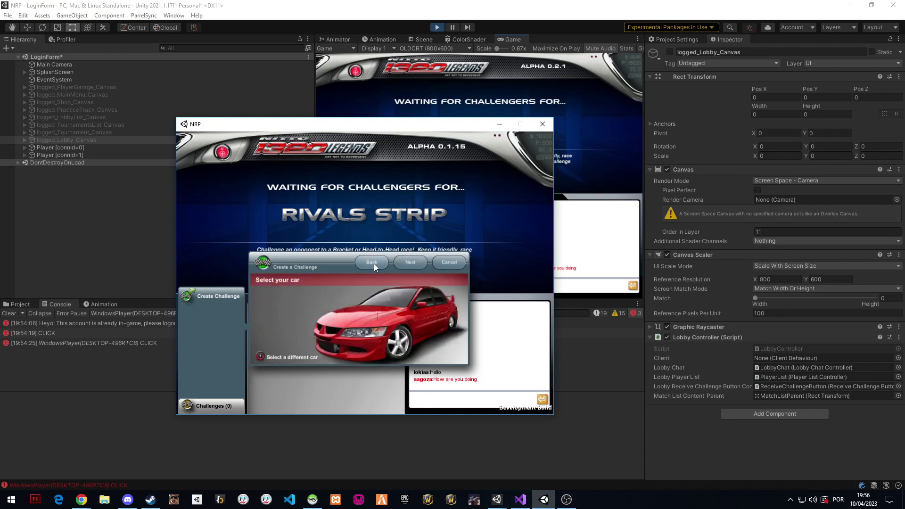
pyautogui.click(375, 264)
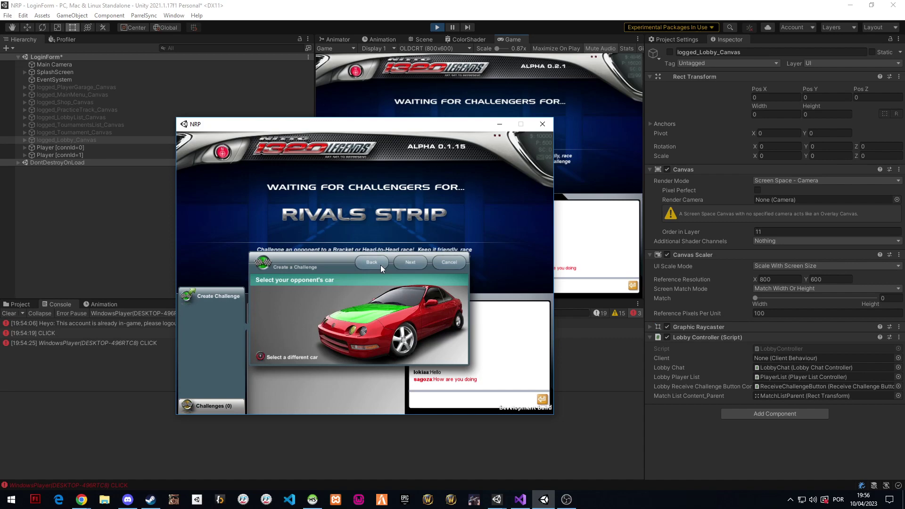
# Reselect the green-hooded opponent's car and the all-red challenger's car, confirm the race settings and send the $4,500 challenge
pyautogui.click(380, 264)
pyautogui.click(395, 267)
pyautogui.click(294, 357)
pyautogui.click(315, 315)
pyautogui.click(302, 356)
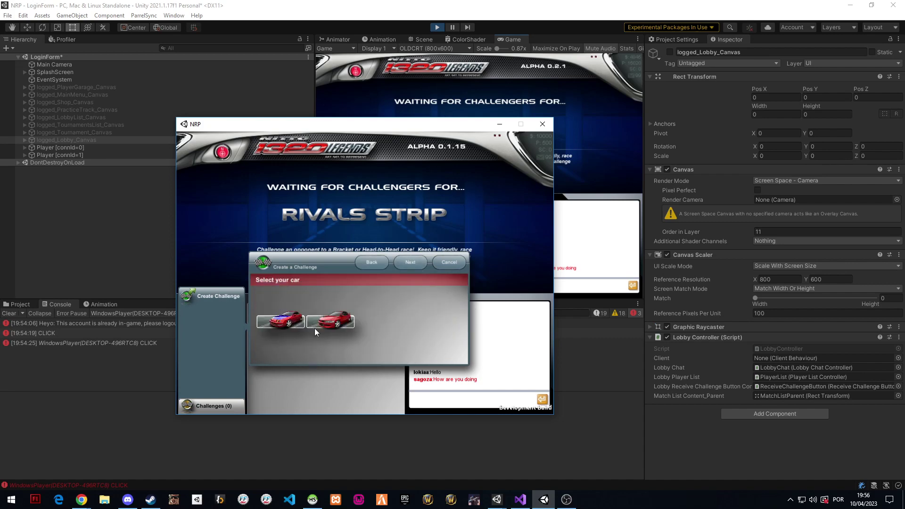
pyautogui.click(328, 321)
pyautogui.click(415, 302)
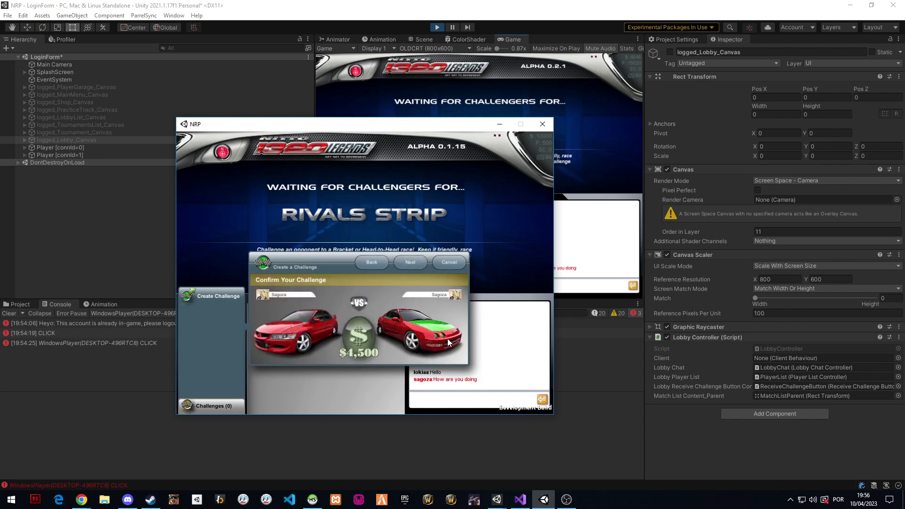
pyautogui.click(411, 262)
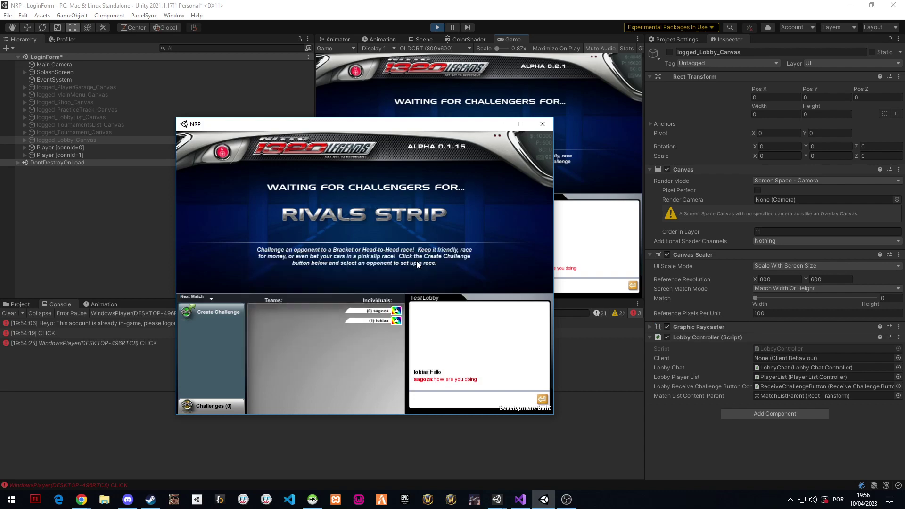
# Bring the editor's game into view and open the challenge received there
pyautogui.moveTo(403, 126); pyautogui.dragTo(417, 172)
pyautogui.moveTo(426, 218); pyautogui.dragTo(287, 130)
pyautogui.click(471, 193)
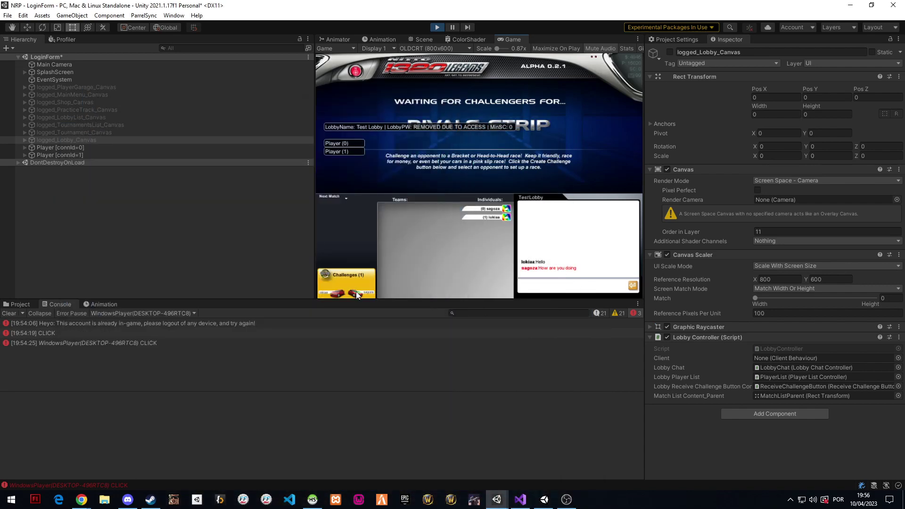
pyautogui.click(355, 291)
pyautogui.click(345, 225)
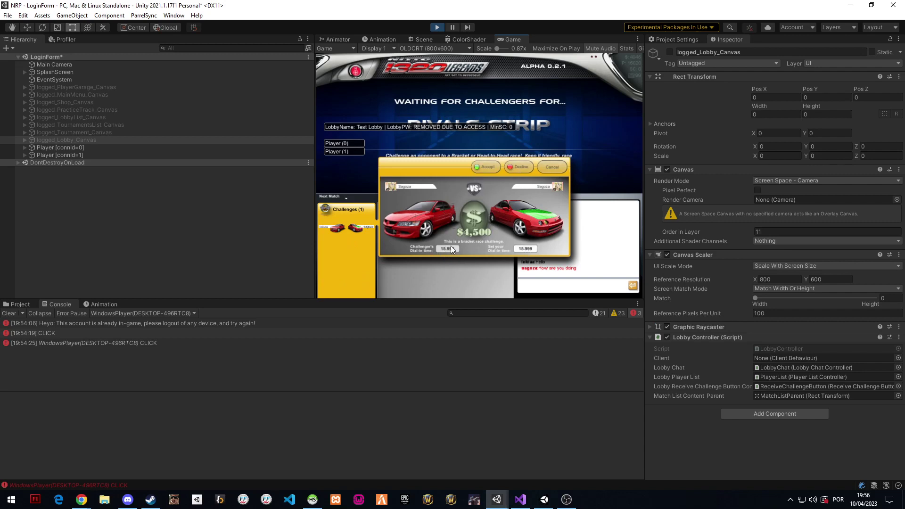
# Enter the opponent's own dial-in time for the $4,500 bracket challenge and accept it
pyautogui.click(527, 248)
pyautogui.write('1717171')
pyautogui.press('BackSpace')
pyautogui.press('BackSpace')
pyautogui.press('BackSpace')
pyautogui.press('BackSpace')
pyautogui.press('BackSpace')
pyautogui.click(480, 168)
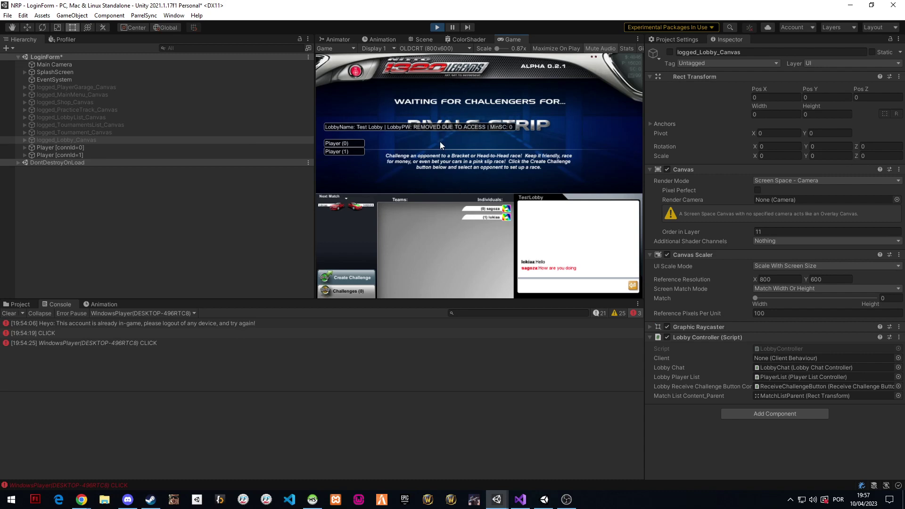
# Leave the Rivals Strip lobby for the city map in the editor's game and rejoin it through the race track
pyautogui.click(362, 74)
pyautogui.click(537, 126)
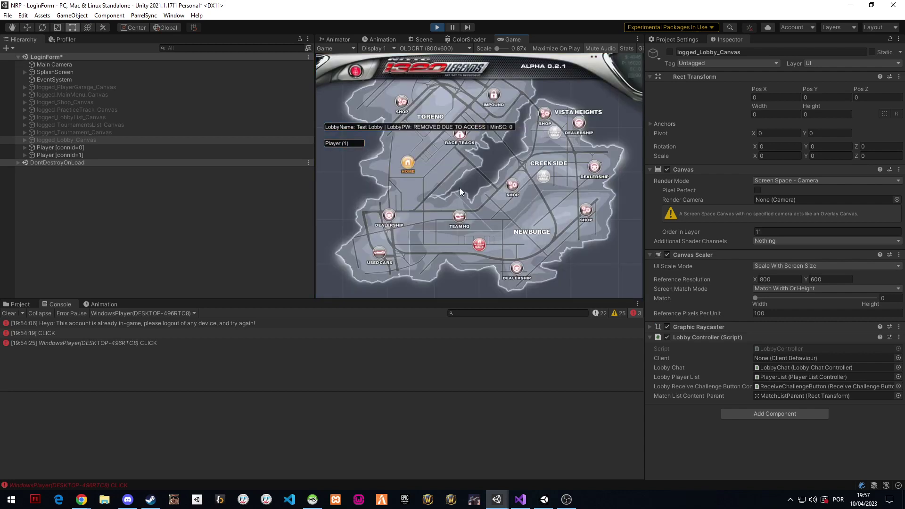
pyautogui.click(463, 135)
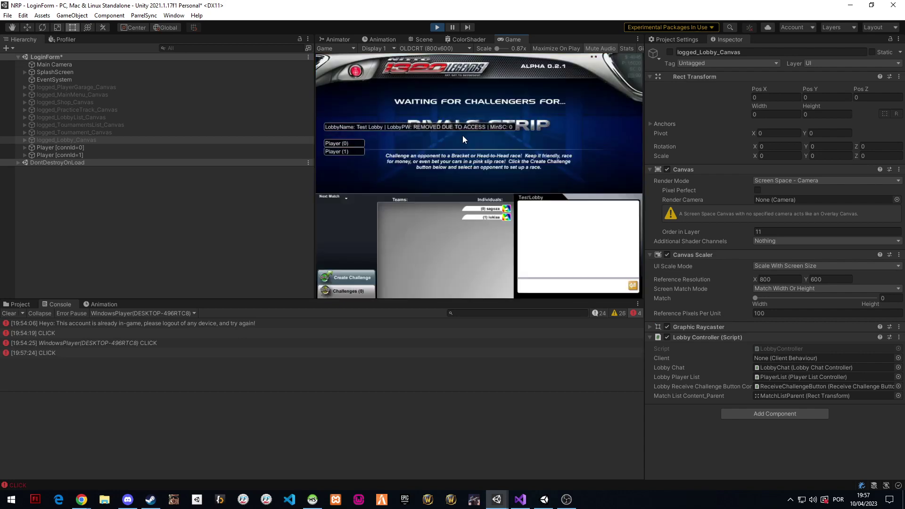
# Leave the rejoined lobby and return to the city map
pyautogui.click(352, 72)
pyautogui.click(540, 125)
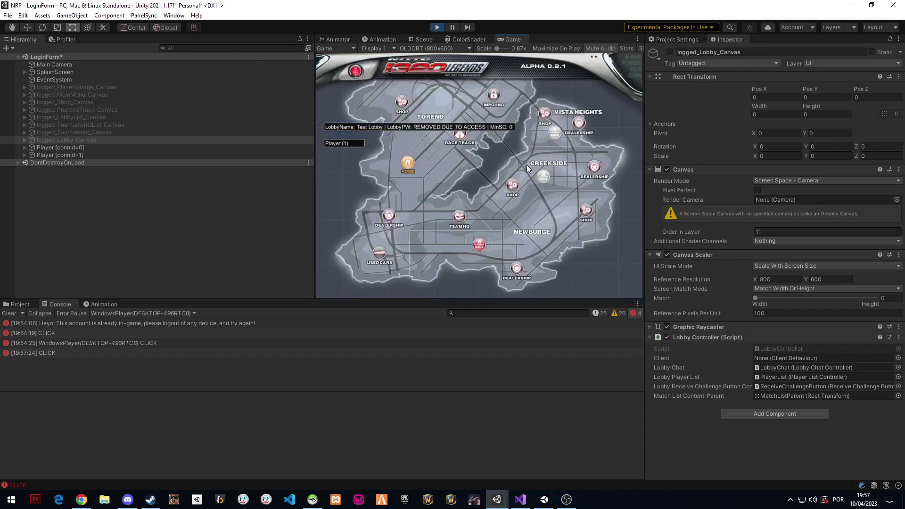